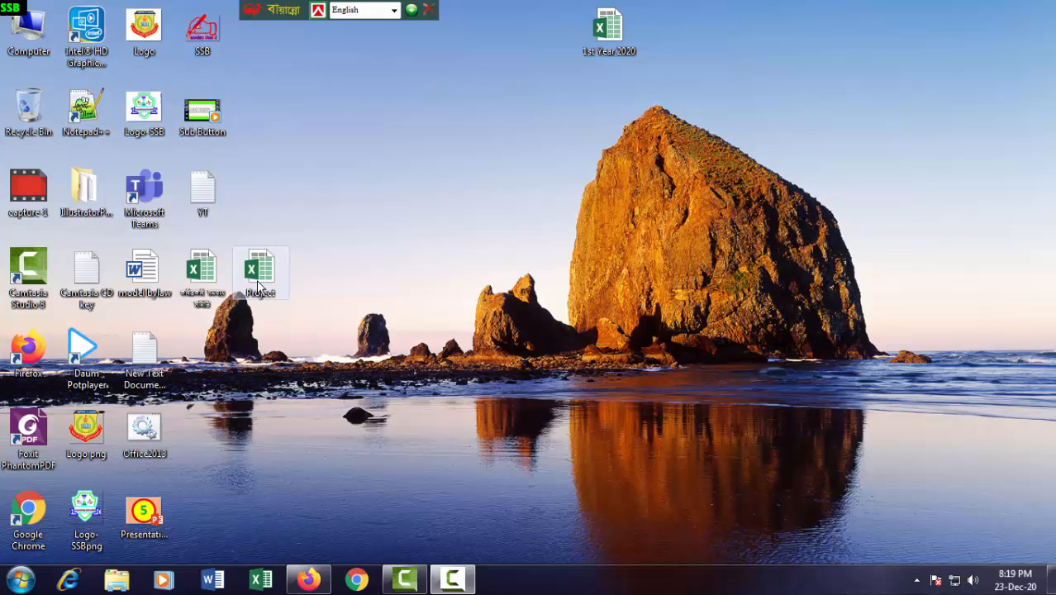
- Refresh the desktop and open the Project workbook in Excel
{"action": "right_click", "coordinate": [301, 370]}
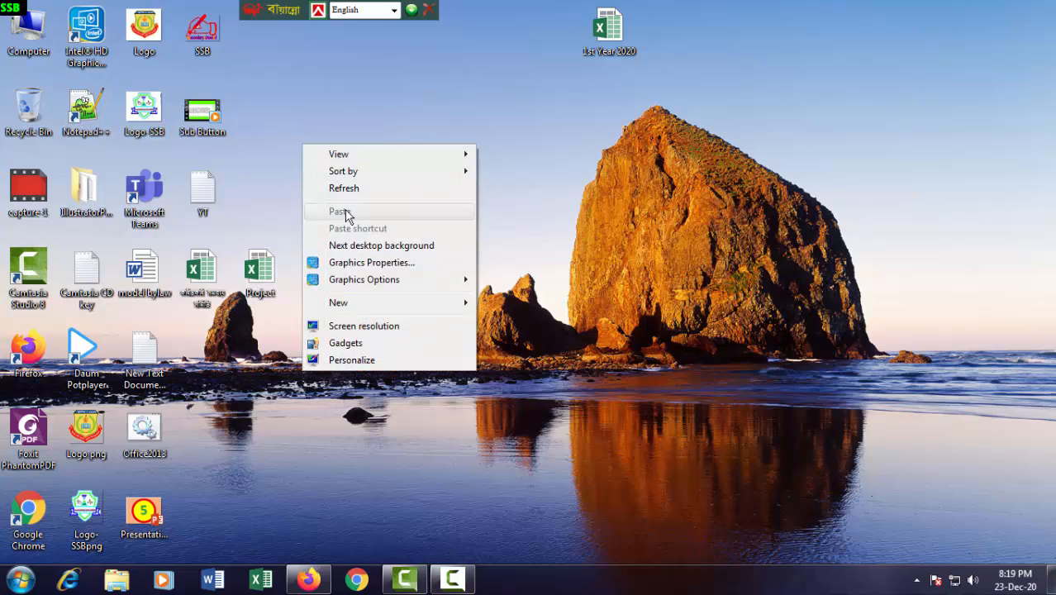
{"action": "left_click", "coordinate": [345, 192]}
{"action": "double_click", "coordinate": [258, 269]}
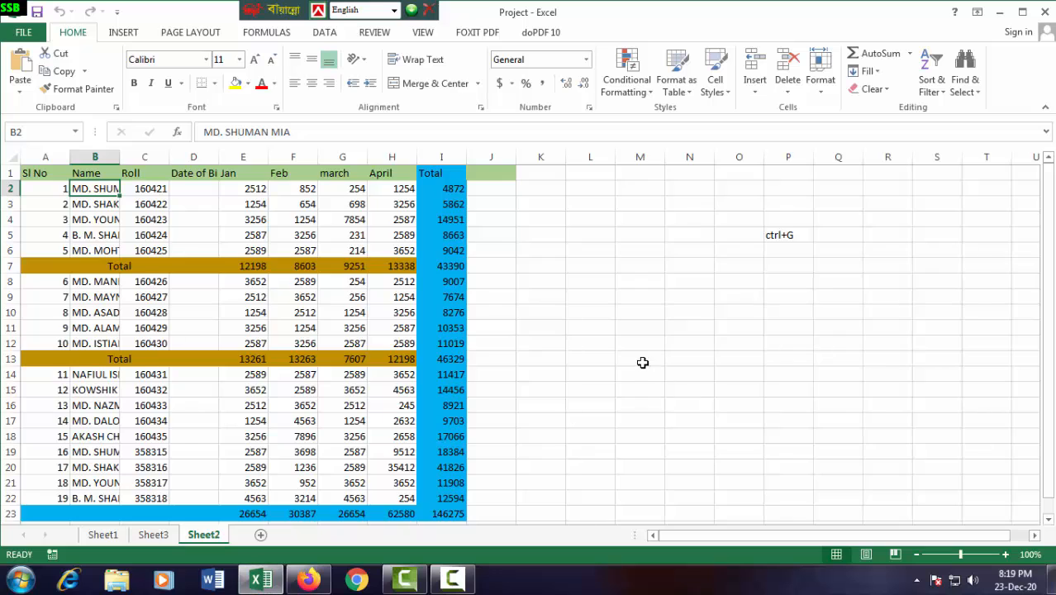
- Clear the values in the Total column from I2 down to row 23 and the totals in row 23
{"action": "scroll", "coordinate": [642, 363], "scroll_direction": "down", "scroll_amount": 5}
{"action": "scroll", "coordinate": [642, 362], "scroll_direction": "up", "scroll_amount": 5}
{"action": "left_click_drag", "start_coordinate": [462, 192], "coordinate": [484, 513]}
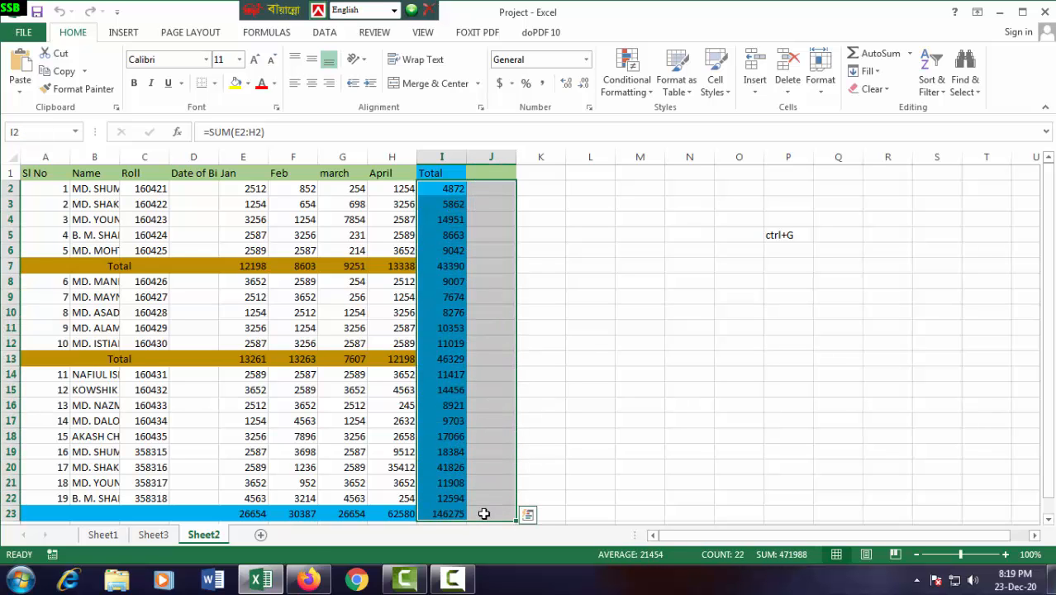
{"action": "key", "text": "Delete"}
{"action": "left_click_drag", "start_coordinate": [199, 514], "coordinate": [414, 517]}
{"action": "key", "text": "Delete"}
- Clear the monthly subtotals in E13:H13 and E7:H7 of the two Total rows
{"action": "scroll", "coordinate": [414, 516], "scroll_direction": "down", "scroll_amount": 4}
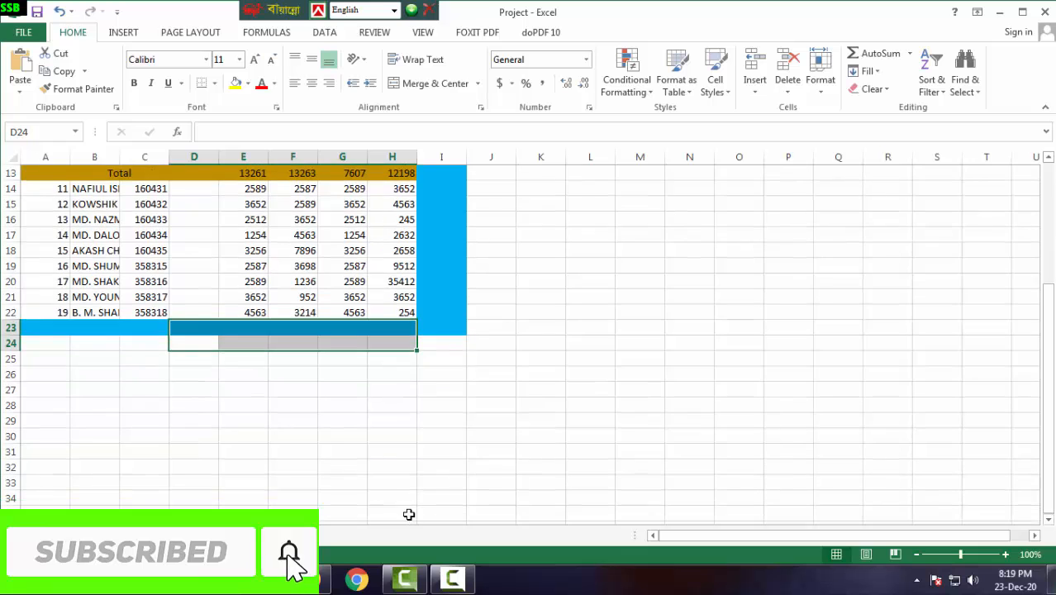
{"action": "scroll", "coordinate": [408, 514], "scroll_direction": "up", "scroll_amount": 3}
{"action": "left_click_drag", "start_coordinate": [243, 311], "coordinate": [402, 311]}
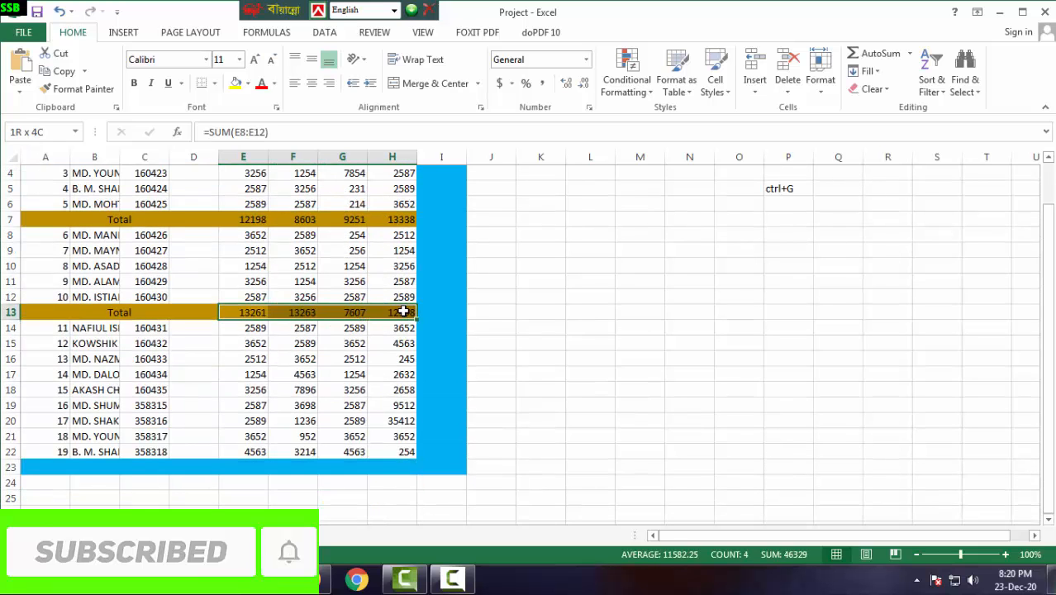
{"action": "key", "text": "Delete"}
{"action": "scroll", "coordinate": [351, 301], "scroll_direction": "up", "scroll_amount": 1}
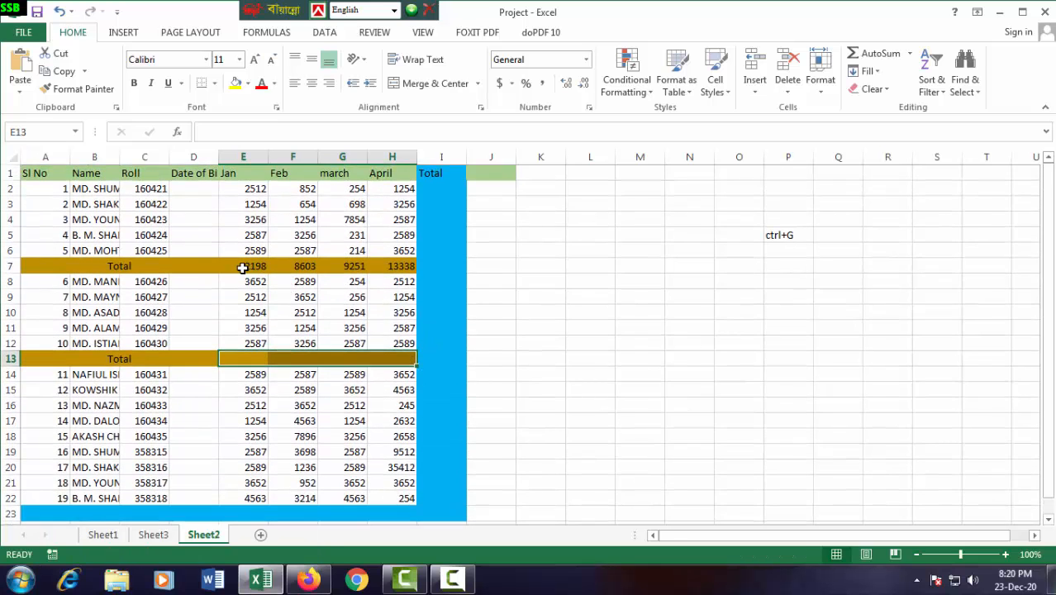
{"action": "left_click_drag", "start_coordinate": [243, 267], "coordinate": [390, 263]}
{"action": "key", "text": "Delete"}
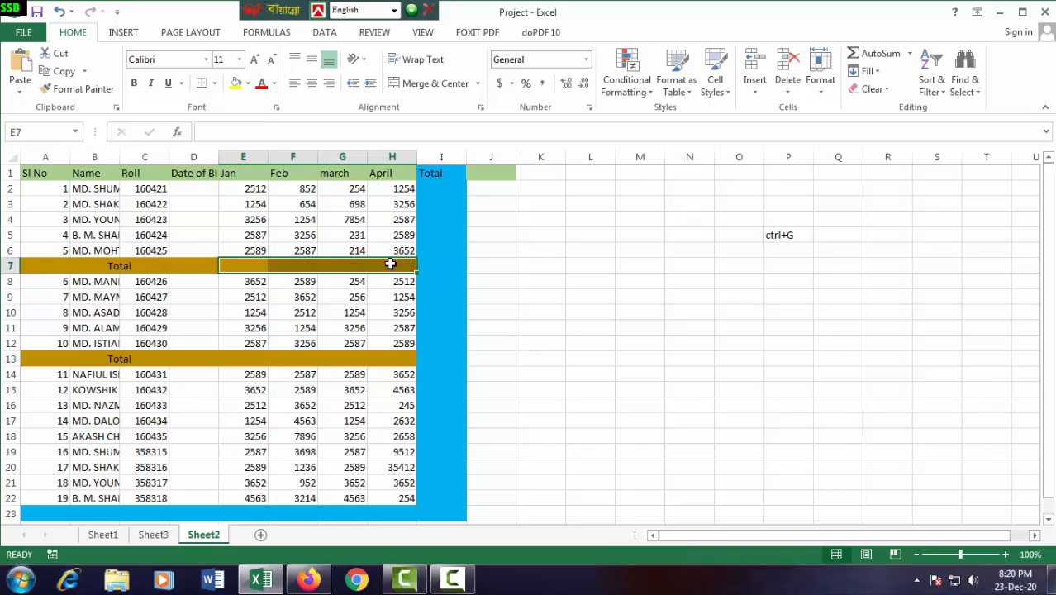
{"action": "left_click", "coordinate": [599, 304]}
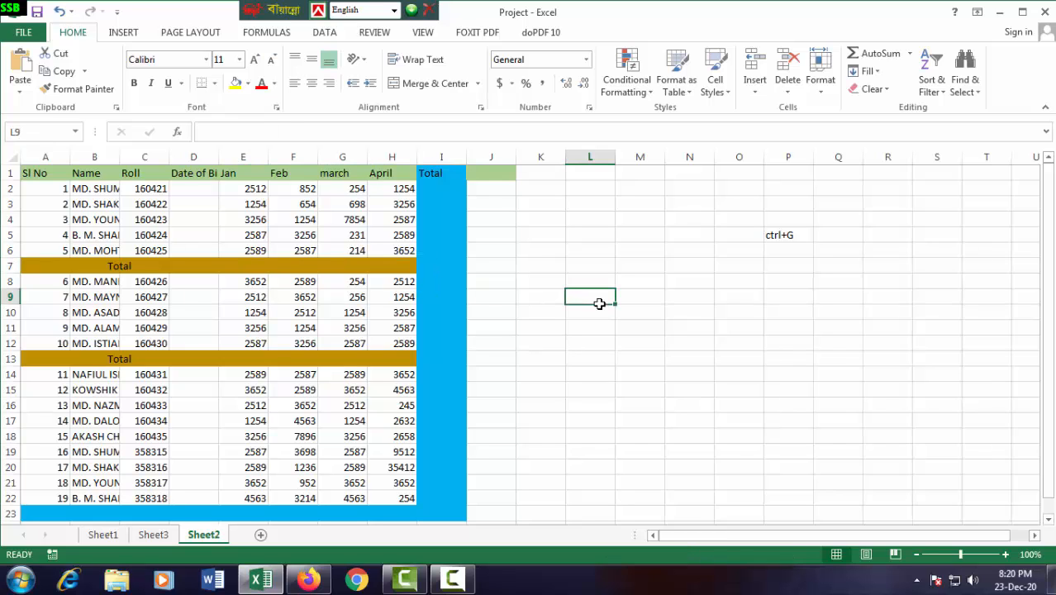
{"action": "left_click", "coordinate": [347, 266]}
{"action": "left_click", "coordinate": [313, 266]}
{"action": "left_click", "coordinate": [248, 266]}
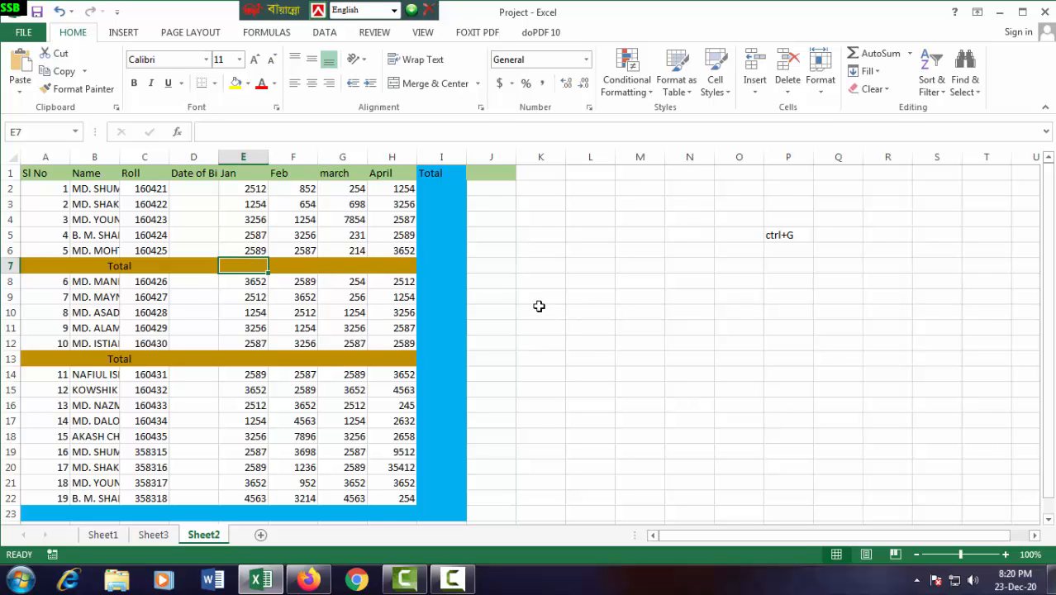
{"action": "scroll", "coordinate": [539, 306], "scroll_direction": "down", "scroll_amount": 1}
{"action": "scroll", "coordinate": [536, 304], "scroll_direction": "up", "scroll_amount": 1}
- Enter a SUM formula over E2:H2 in the first Total cell, I2
{"action": "left_click", "coordinate": [434, 190]}
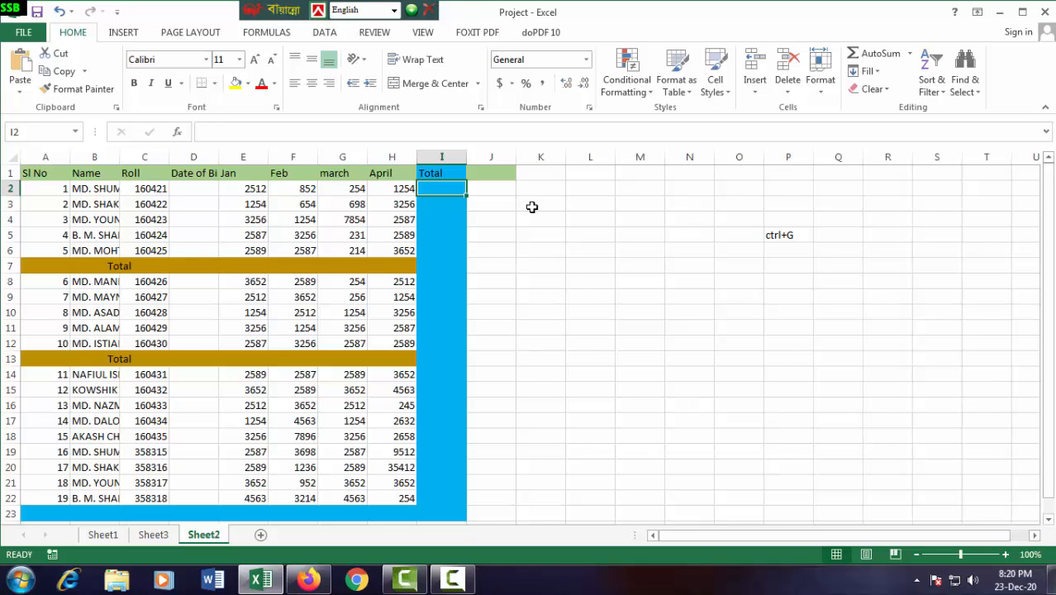
{"action": "type", "text": "="}
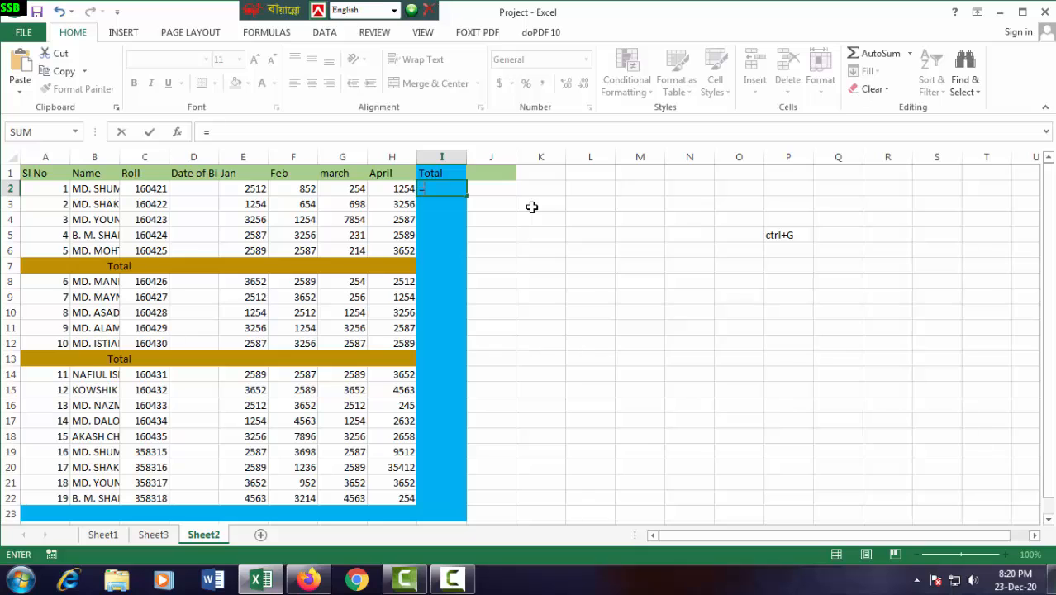
{"action": "type", "text": "su"}
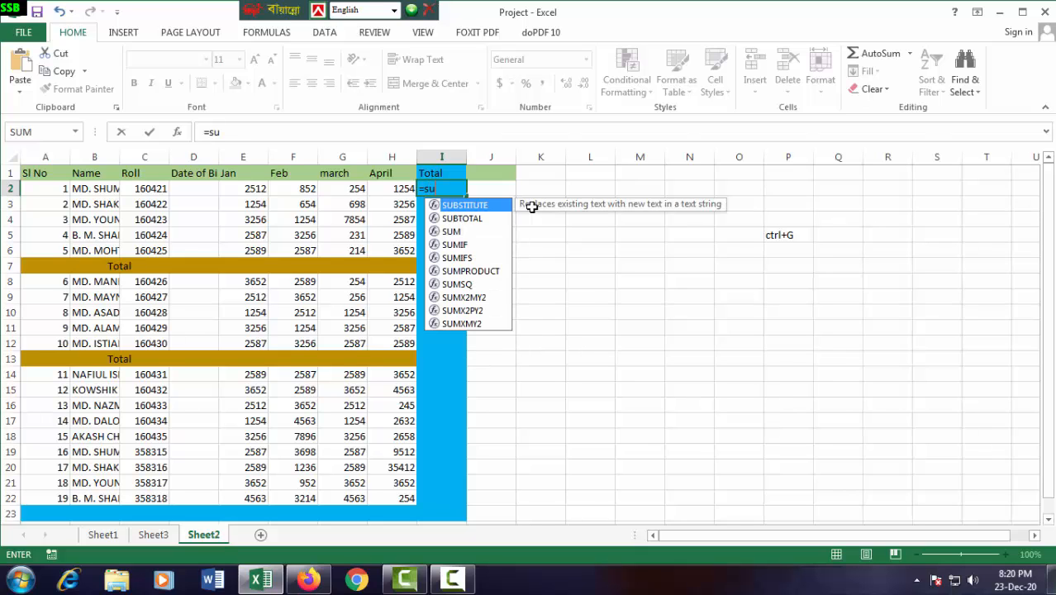
{"action": "type", "text": "m("}
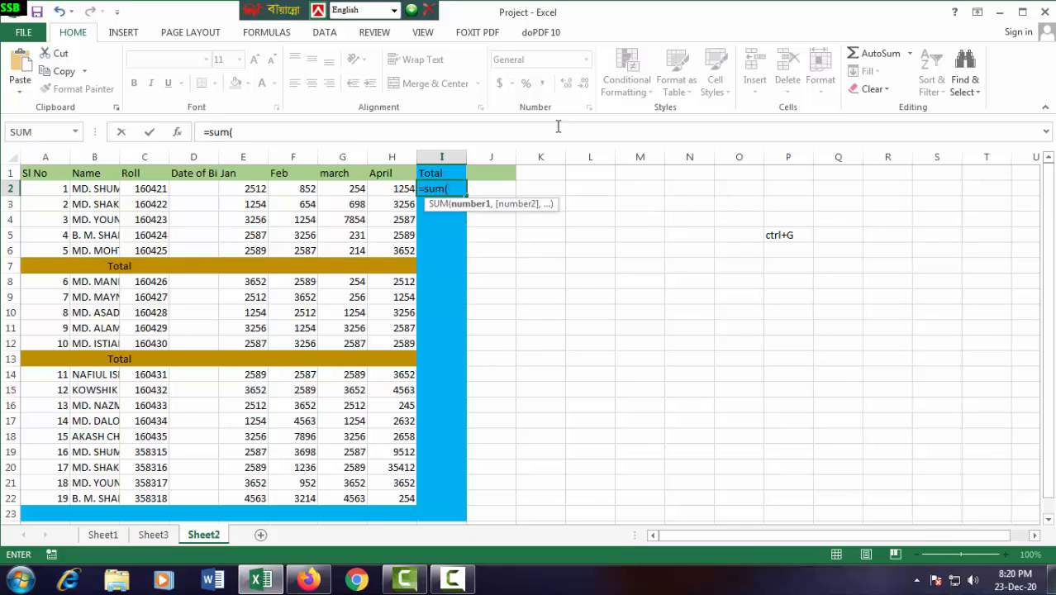
{"action": "left_click_drag", "start_coordinate": [255, 190], "coordinate": [387, 190]}
{"action": "key", "text": "Return"}
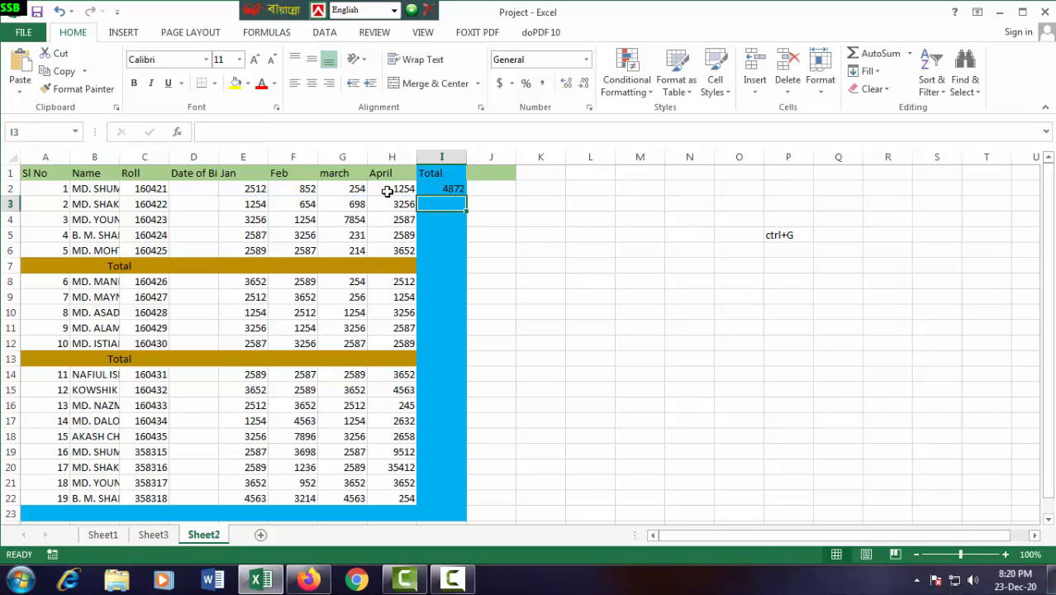
- Fill the SUM formula from I2 down to I4 in the Total column
{"action": "left_click", "coordinate": [976, 555]}
{"action": "scroll", "coordinate": [375, 327], "scroll_direction": "up", "scroll_amount": 1}
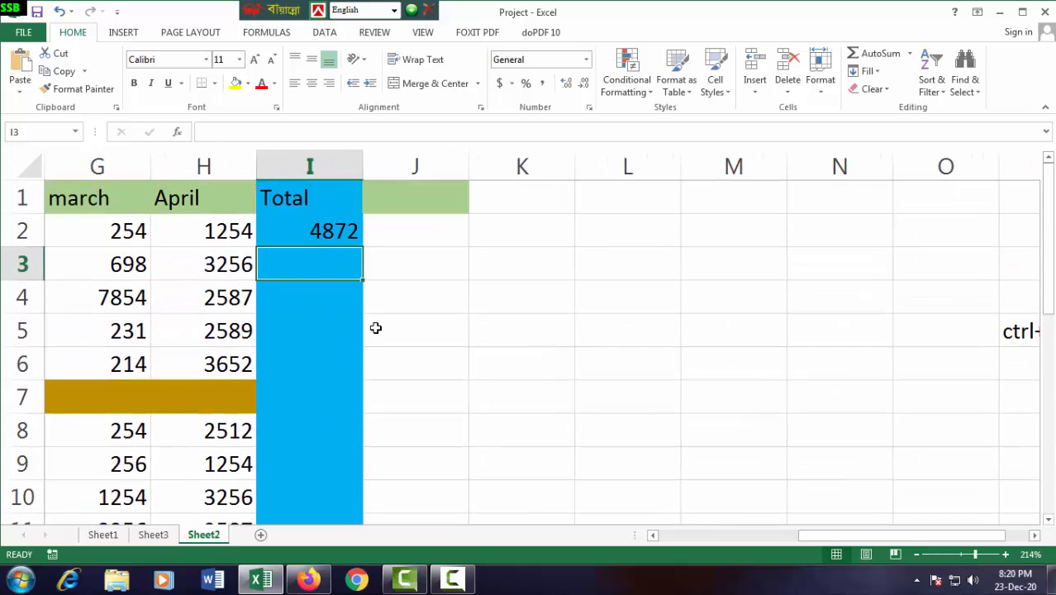
{"action": "left_click", "coordinate": [346, 230]}
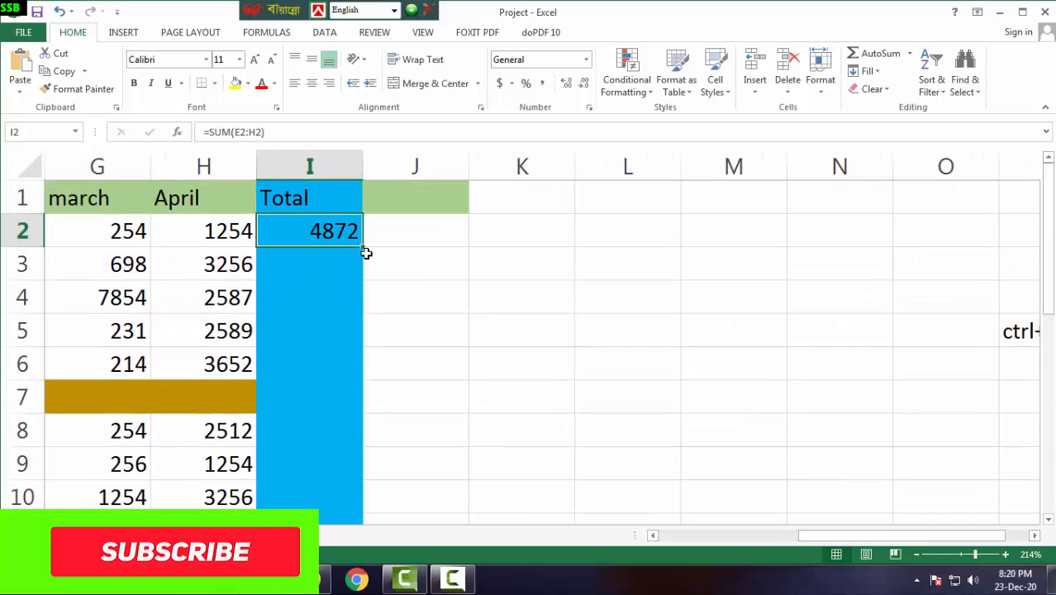
{"action": "left_click_drag", "start_coordinate": [362, 247], "coordinate": [365, 314]}
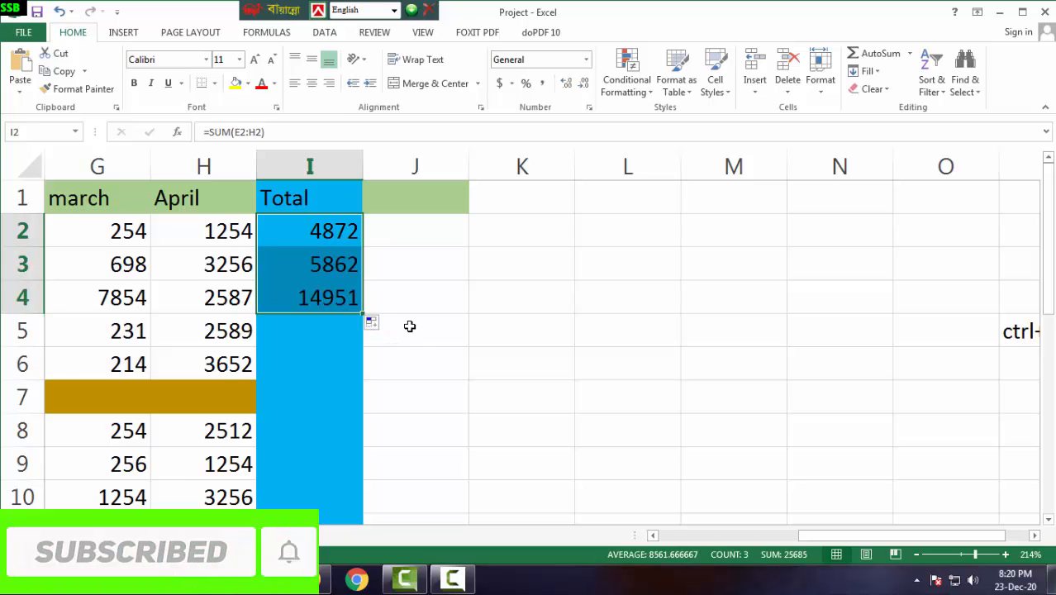
- Undo the formula fill and clear the SUM formula from cell I2
{"action": "key", "text": "ctrl+z"}
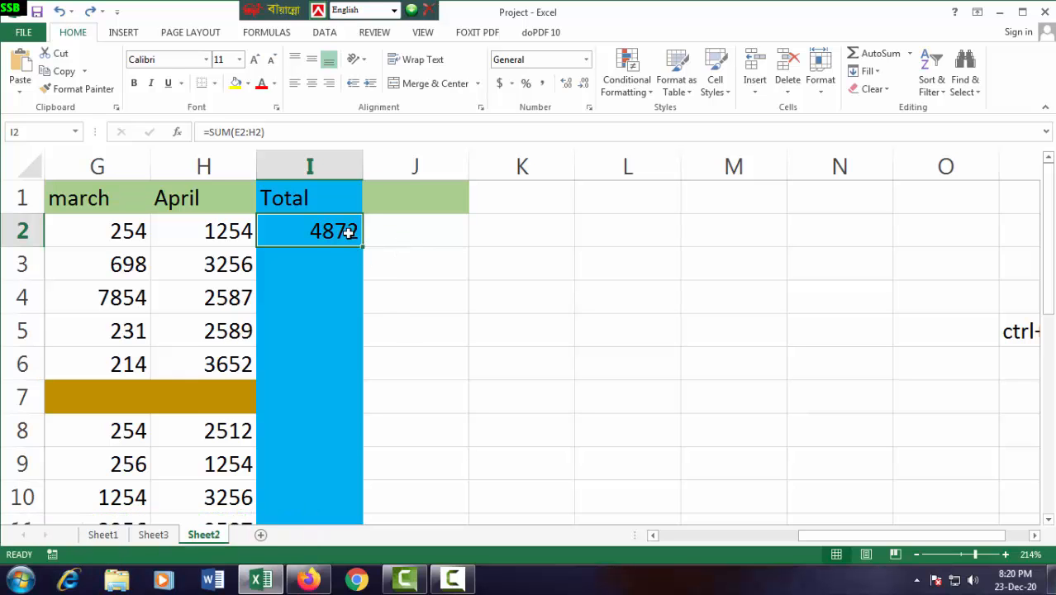
{"action": "key", "text": "Delete"}
{"action": "scroll", "coordinate": [739, 331], "scroll_direction": "down", "scroll_amount": 1}
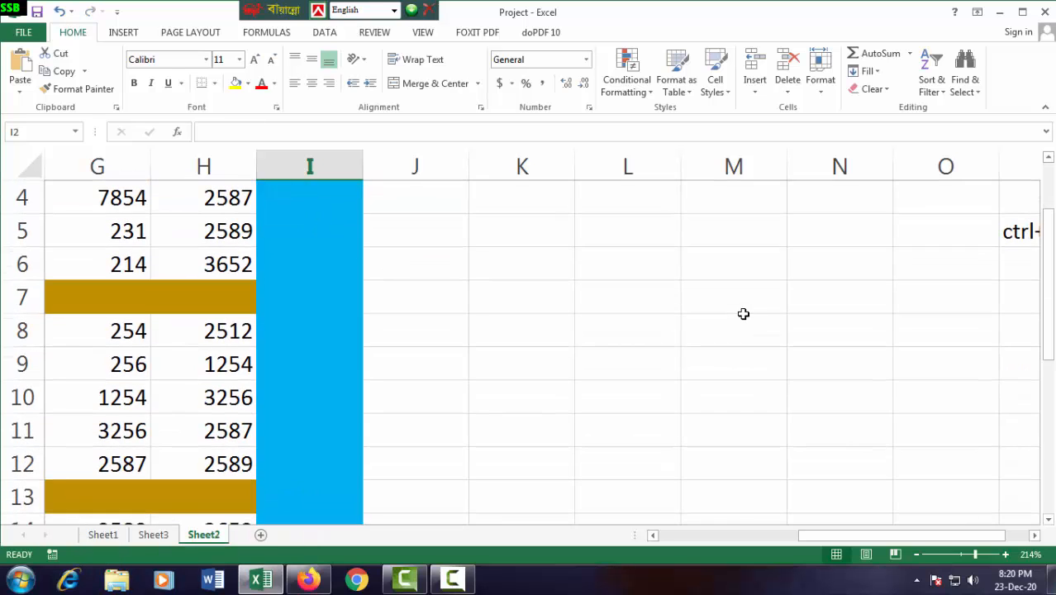
{"action": "scroll", "coordinate": [735, 329], "scroll_direction": "down", "scroll_amount": 2, "text": "ctrl"}
{"action": "scroll", "coordinate": [733, 329], "scroll_direction": "up", "scroll_amount": 1}
{"action": "scroll", "coordinate": [723, 337], "scroll_direction": "down", "scroll_amount": 4, "text": "ctrl"}
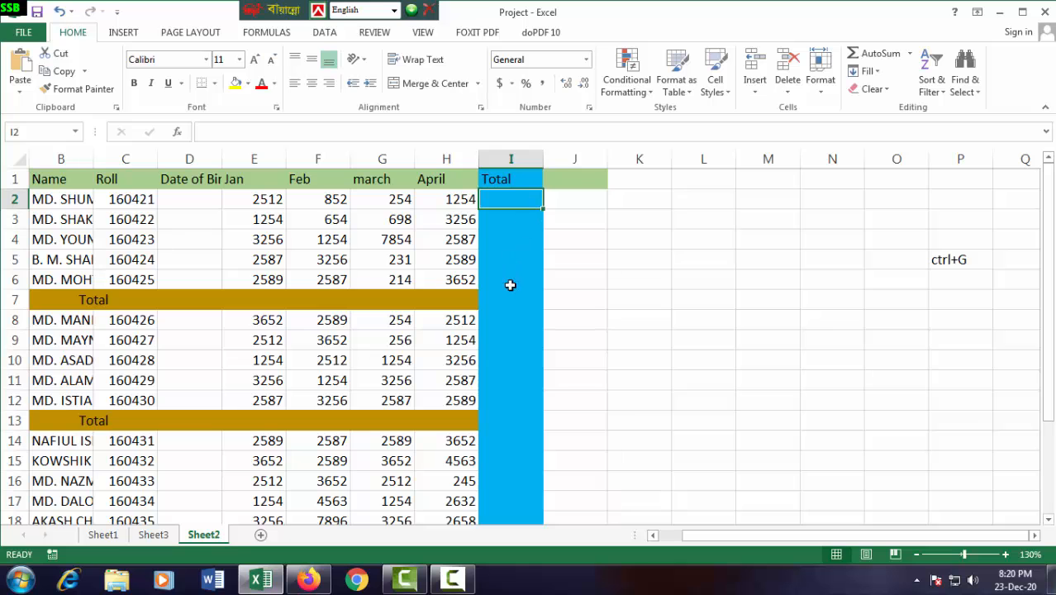
- Look over the table's Total rows and Total column, checking the monthly cells in row 7
{"action": "scroll", "coordinate": [502, 498], "scroll_direction": "down", "scroll_amount": 2}
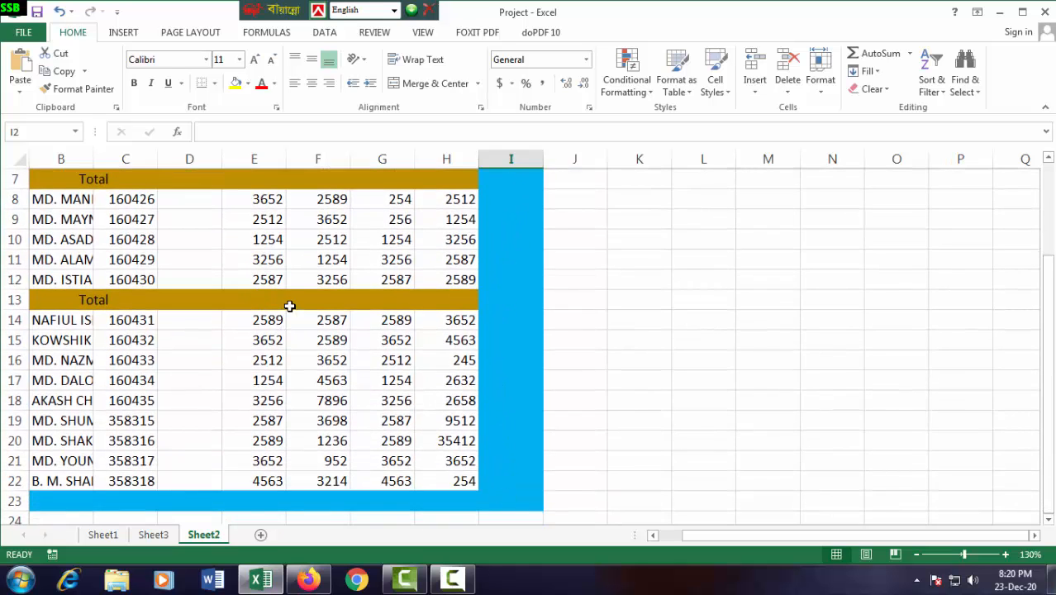
{"action": "scroll", "coordinate": [258, 281], "scroll_direction": "up", "scroll_amount": 1}
{"action": "left_click", "coordinate": [445, 237]}
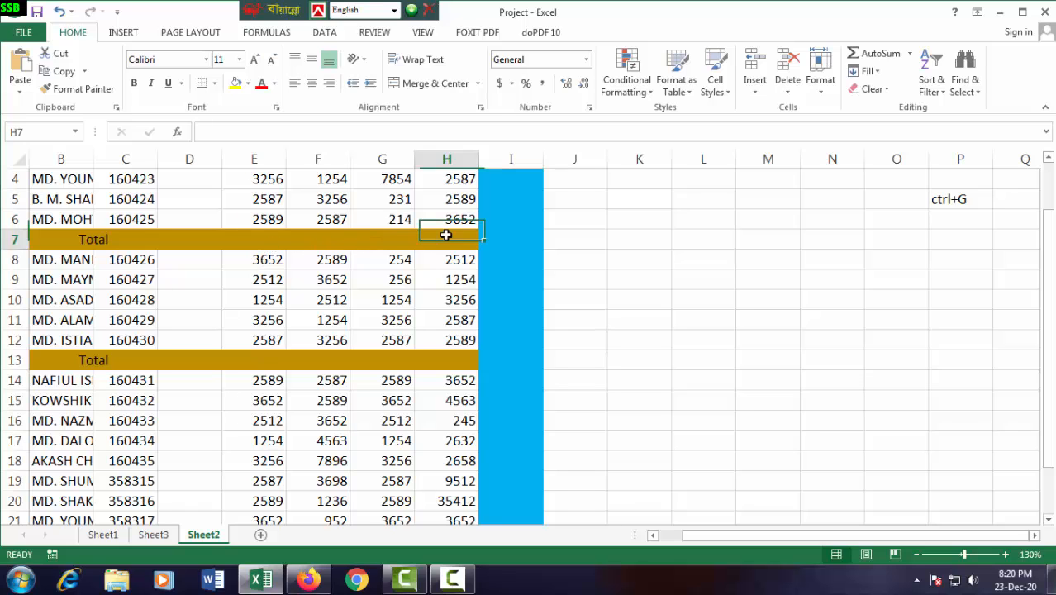
{"action": "left_click", "coordinate": [388, 238]}
{"action": "left_click", "coordinate": [326, 238]}
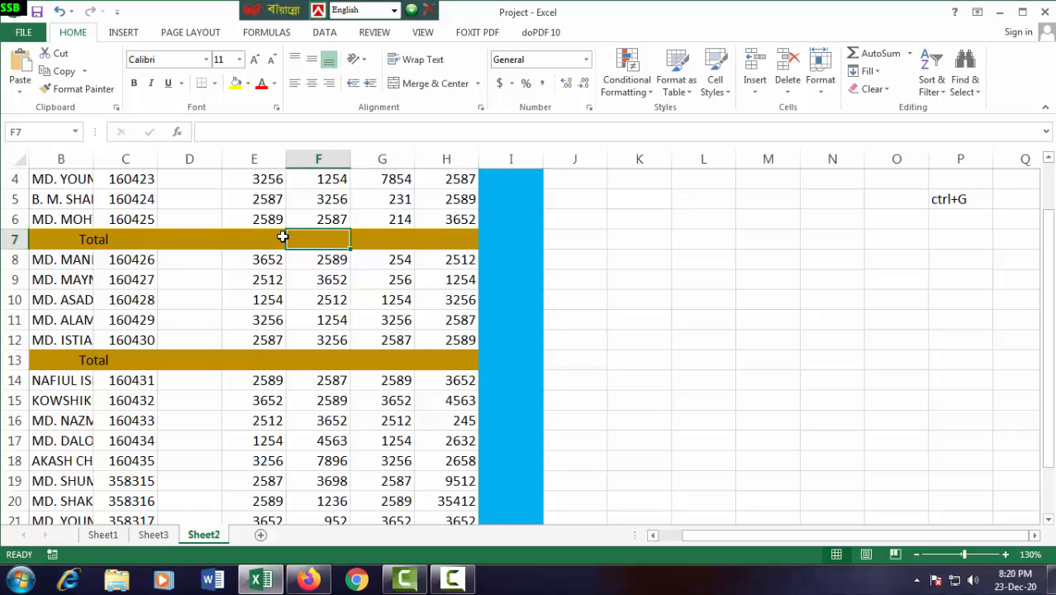
{"action": "left_click", "coordinate": [281, 238]}
{"action": "scroll", "coordinate": [358, 235], "scroll_direction": "up", "scroll_amount": 1}
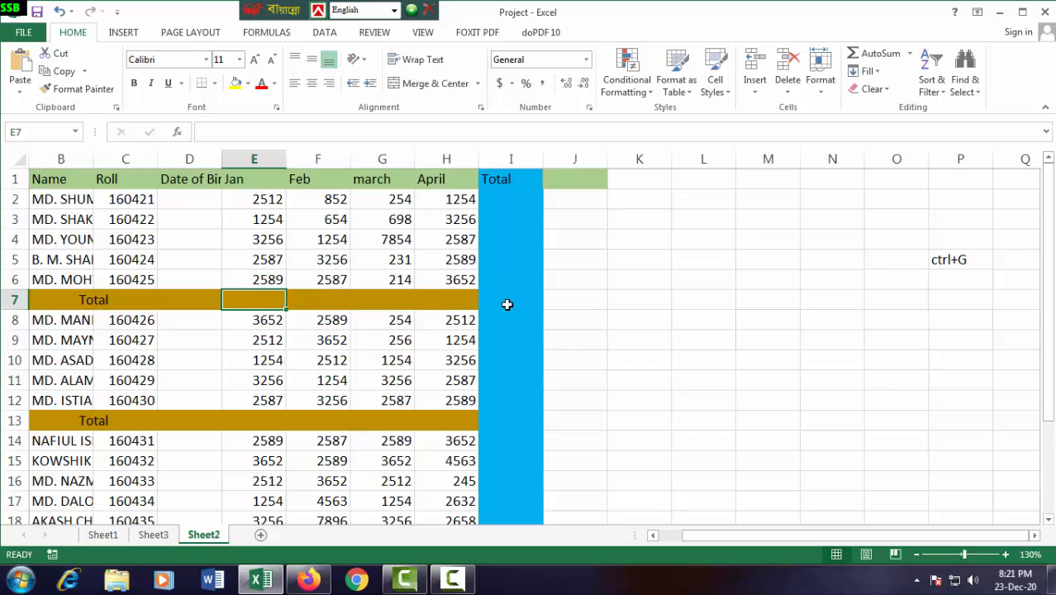
{"action": "scroll", "coordinate": [507, 304], "scroll_direction": "down", "scroll_amount": 2}
{"action": "scroll", "coordinate": [507, 303], "scroll_direction": "down", "scroll_amount": 1}
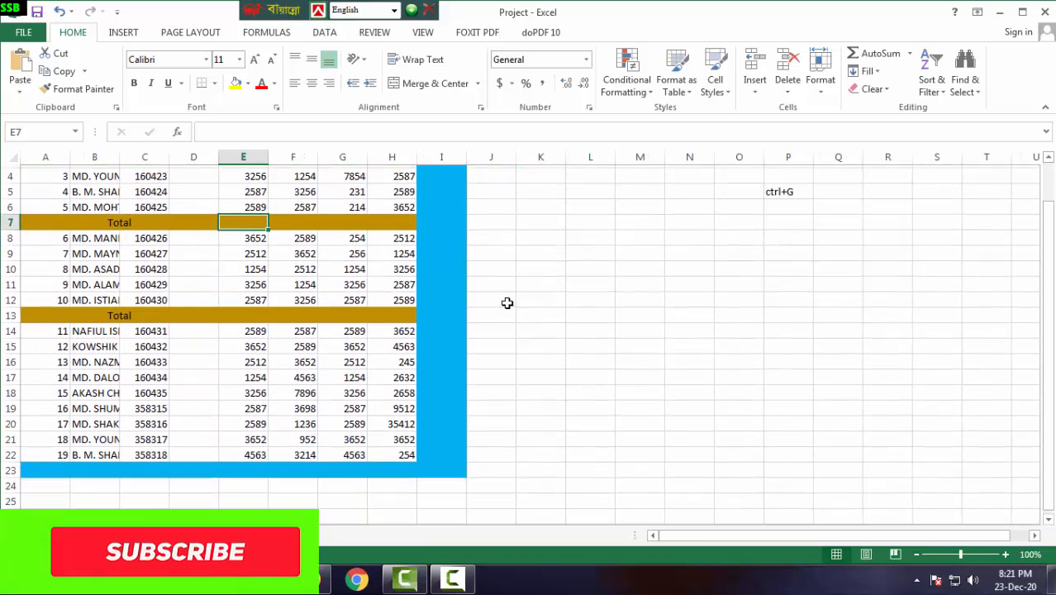
{"action": "scroll", "coordinate": [507, 303], "scroll_direction": "up", "scroll_amount": 1}
{"action": "scroll", "coordinate": [507, 303], "scroll_direction": "down", "scroll_amount": 1}
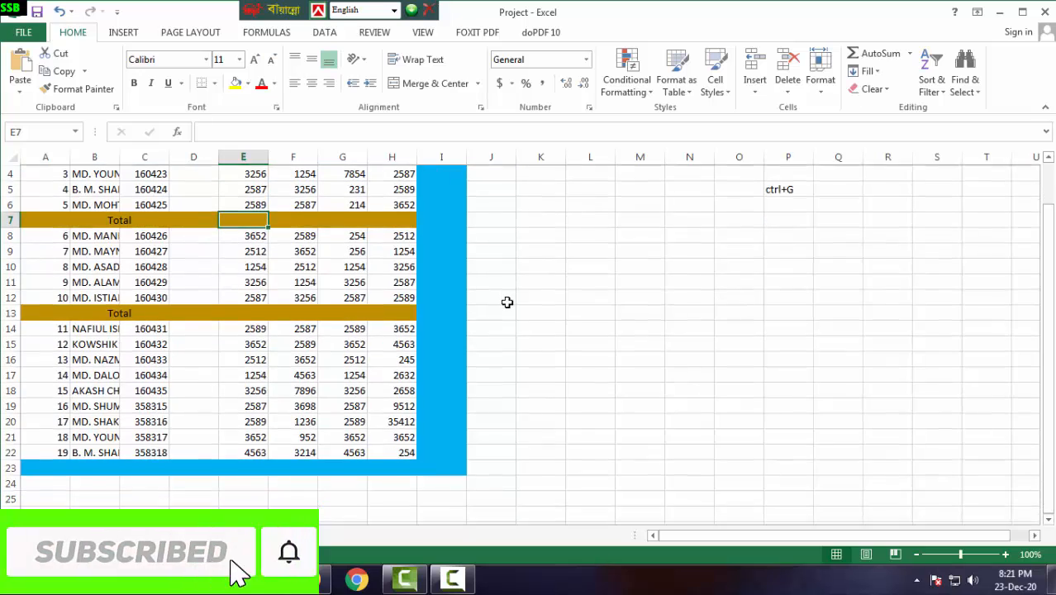
{"action": "scroll", "coordinate": [508, 302], "scroll_direction": "up", "scroll_amount": 1}
{"action": "scroll", "coordinate": [507, 302], "scroll_direction": "down", "scroll_amount": 1}
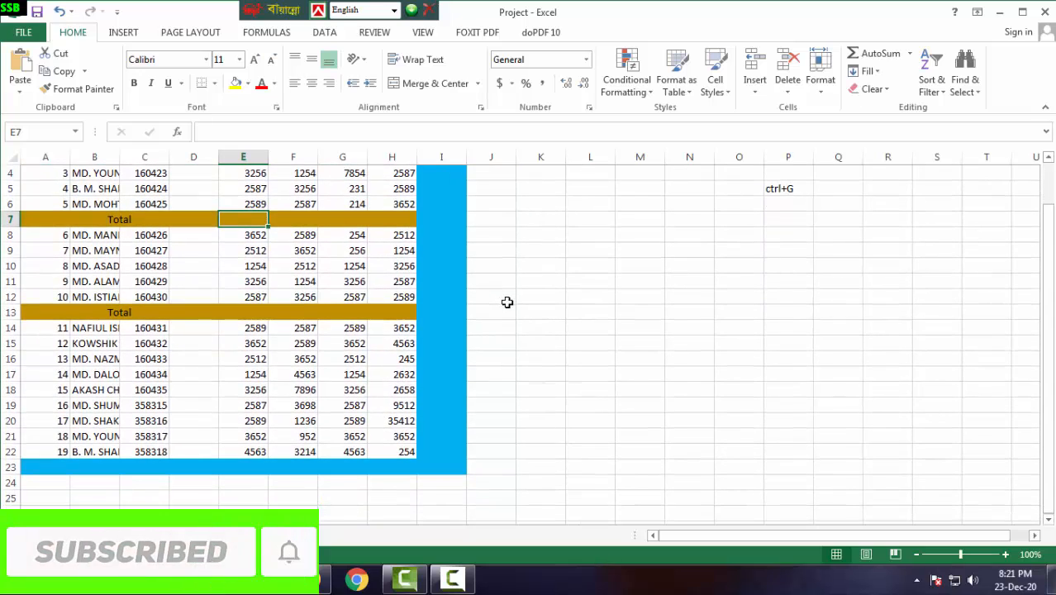
{"action": "scroll", "coordinate": [507, 302], "scroll_direction": "up", "scroll_amount": 1}
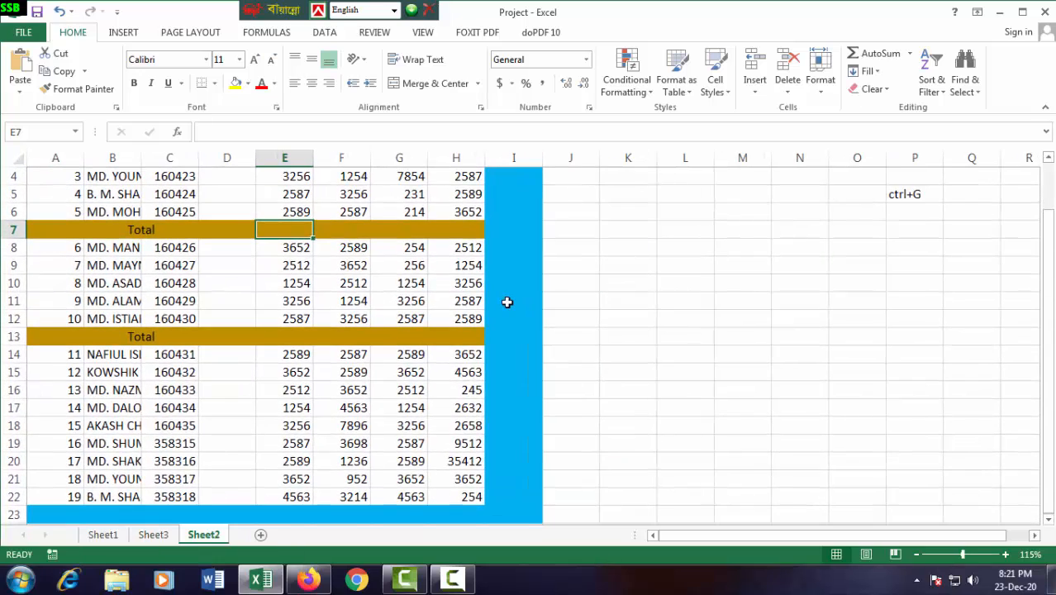
{"action": "scroll", "coordinate": [504, 303], "scroll_direction": "down", "scroll_amount": 1}
{"action": "scroll", "coordinate": [504, 302], "scroll_direction": "up", "scroll_amount": 2}
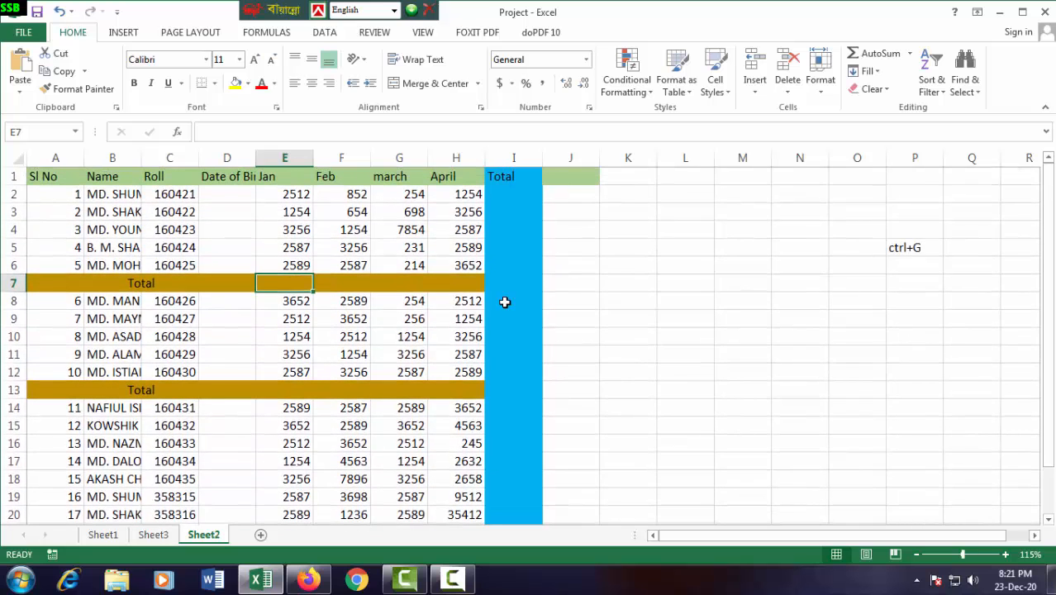
- Select the range E2:I23, covering the monthly figures, the Total column and the bottom total row
{"action": "left_click", "coordinate": [284, 196]}
{"action": "key", "text": "shift+Right"}
{"action": "key", "text": "shift+Right"}
{"action": "key", "text": "shift+Right"}
{"action": "key", "text": "shift+Right"}
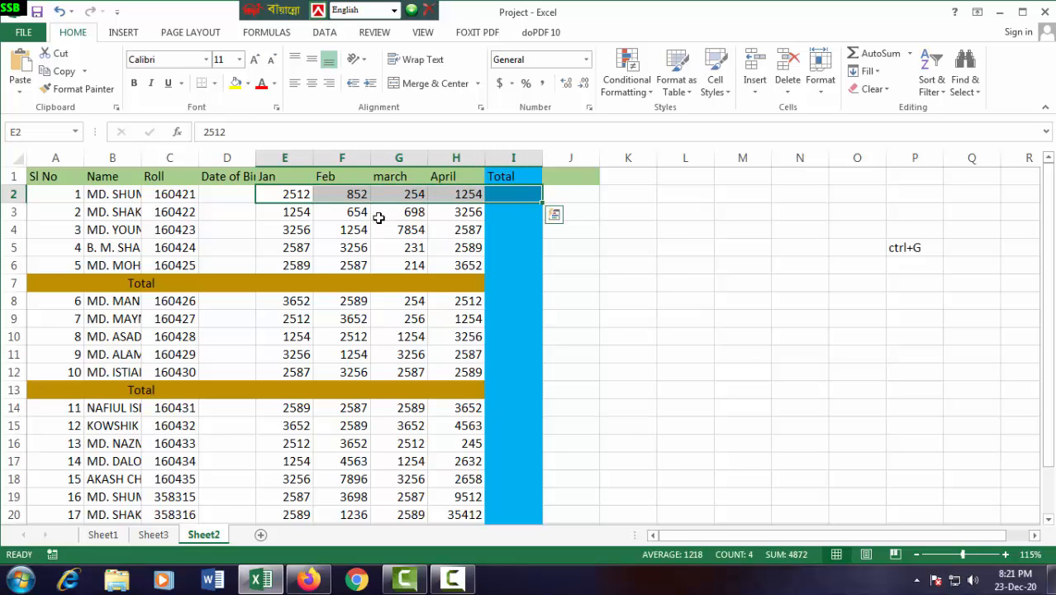
{"action": "key", "text": "shift+Down"}
{"action": "key", "text": "shift+Down"}
{"action": "key", "text": "shift+Down"}
{"action": "key", "text": "shift+Down"}
{"action": "key", "text": "shift+Down"}
{"action": "key", "text": "shift+Down"}
{"action": "key", "text": "shift+Down"}
{"action": "key", "text": "shift+Down"}
{"action": "key", "text": "shift+Down"}
{"action": "key", "text": "shift+Down"}
{"action": "key", "text": "shift+Down"}
{"action": "key", "text": "shift+Down"}
{"action": "key", "text": "shift+Down"}
{"action": "key", "text": "shift+Down"}
{"action": "key", "text": "shift+Down"}
{"action": "key", "text": "shift+Down"}
{"action": "key", "text": "shift+Down"}
{"action": "key", "text": "shift+Down"}
{"action": "key", "text": "shift+Down"}
{"action": "key", "text": "shift+Down"}
{"action": "key", "text": "ctrl+g"}
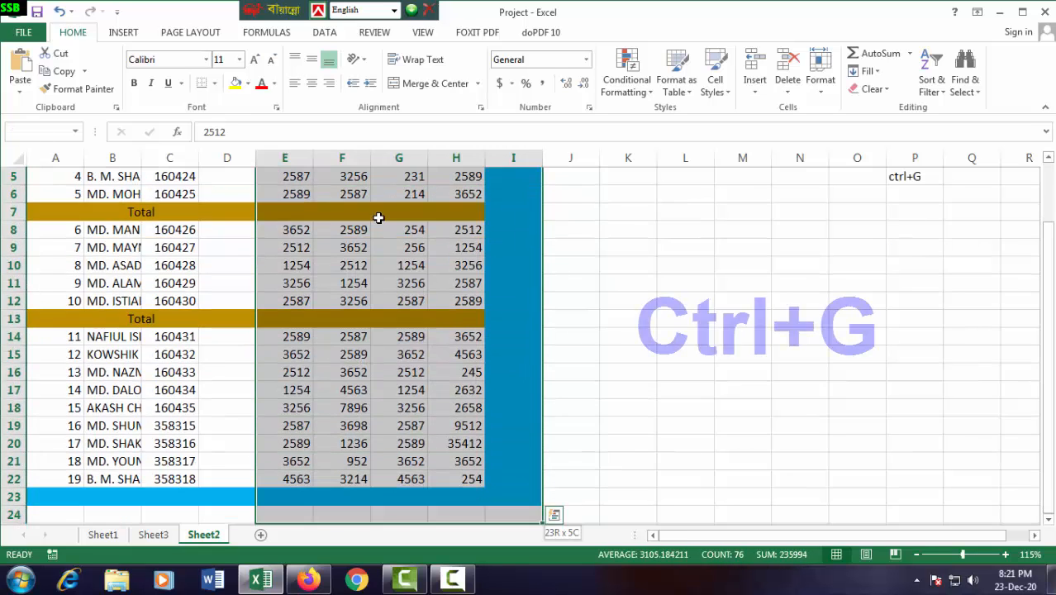
{"action": "key", "text": "shift+Up"}
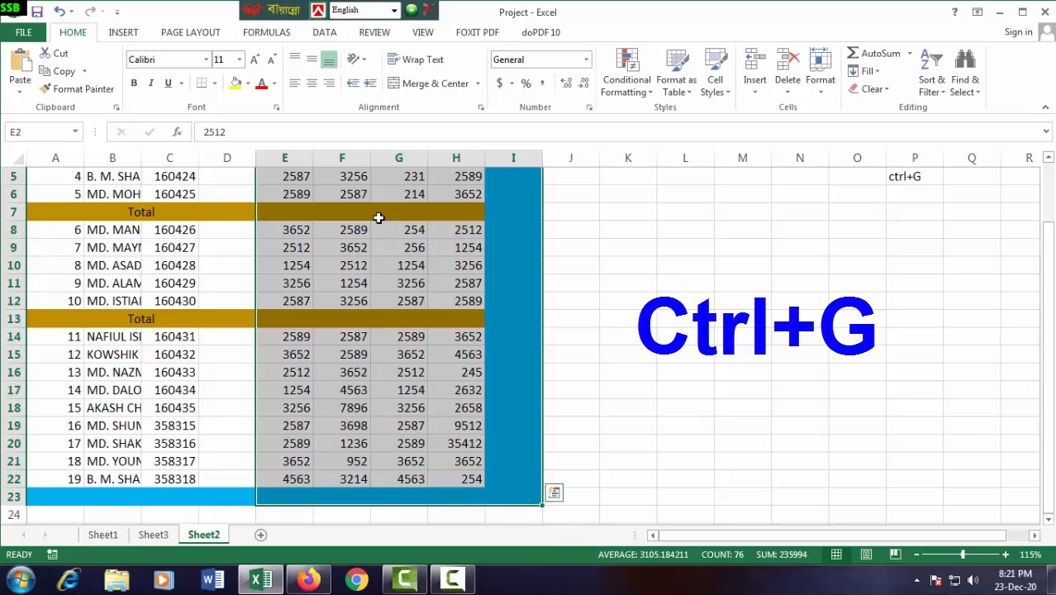
{"action": "scroll", "coordinate": [528, 347], "scroll_direction": "up", "scroll_amount": 2}
{"action": "scroll", "coordinate": [528, 347], "scroll_direction": "down", "scroll_amount": 3}
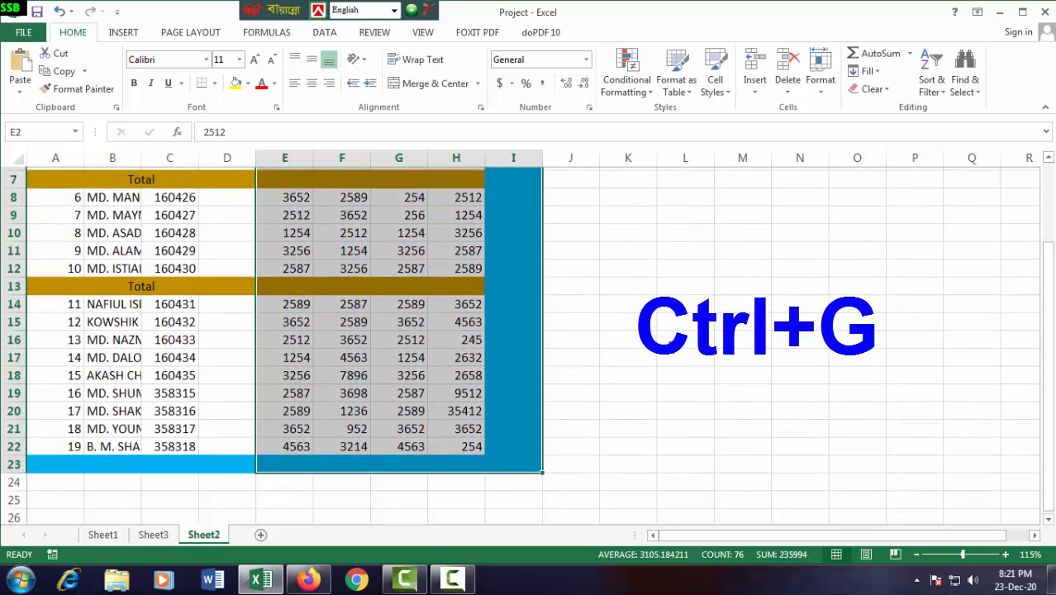
{"action": "scroll", "coordinate": [497, 295], "scroll_direction": "up", "scroll_amount": 2}
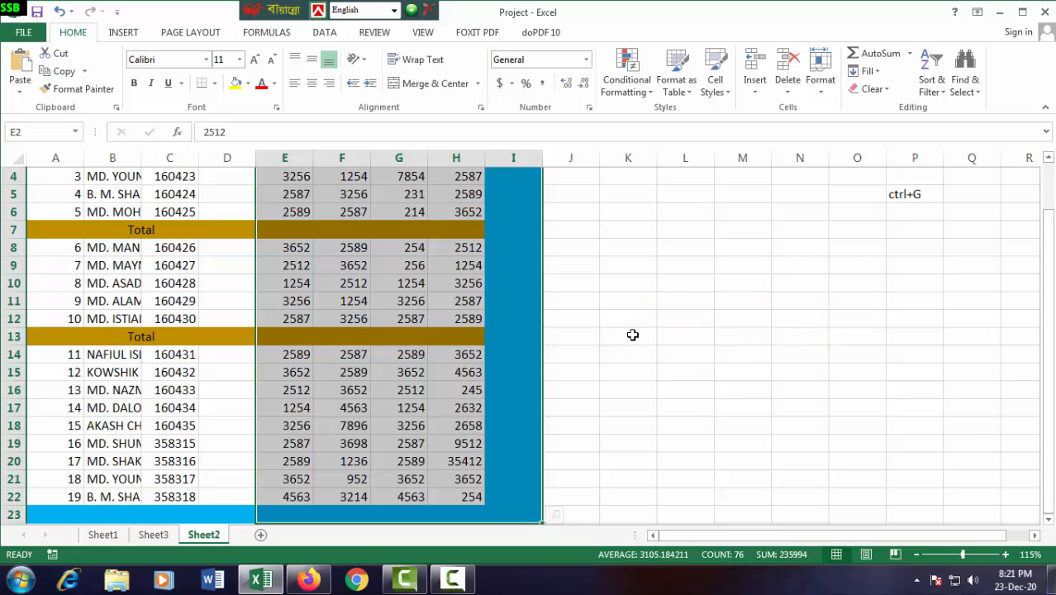
- Use Go To Special with the Blanks option to select only the empty cells within E2:I23
{"action": "key", "text": "ctrl+g"}
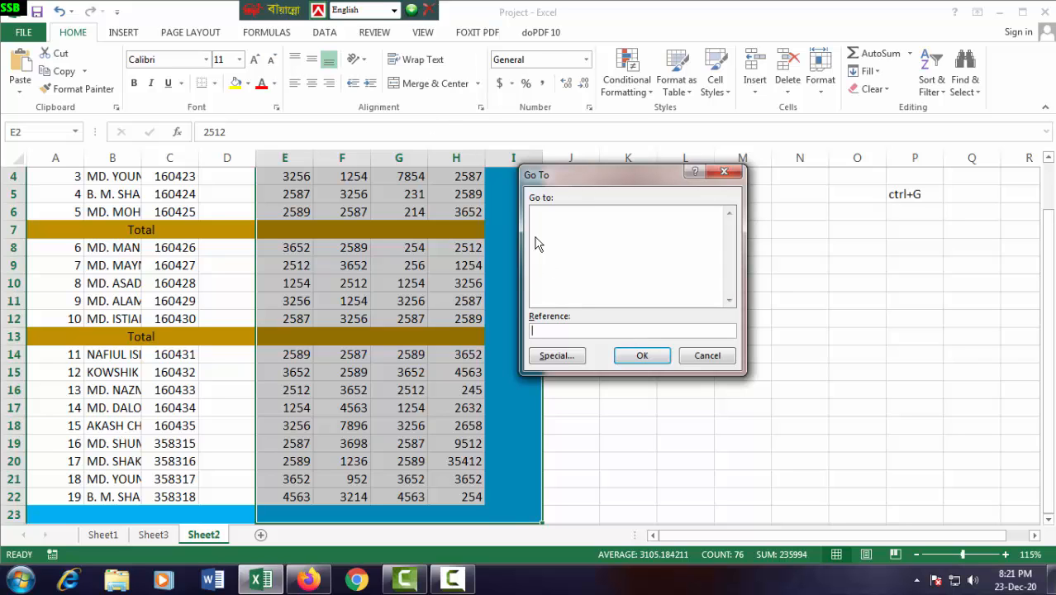
{"action": "left_click", "coordinate": [557, 356]}
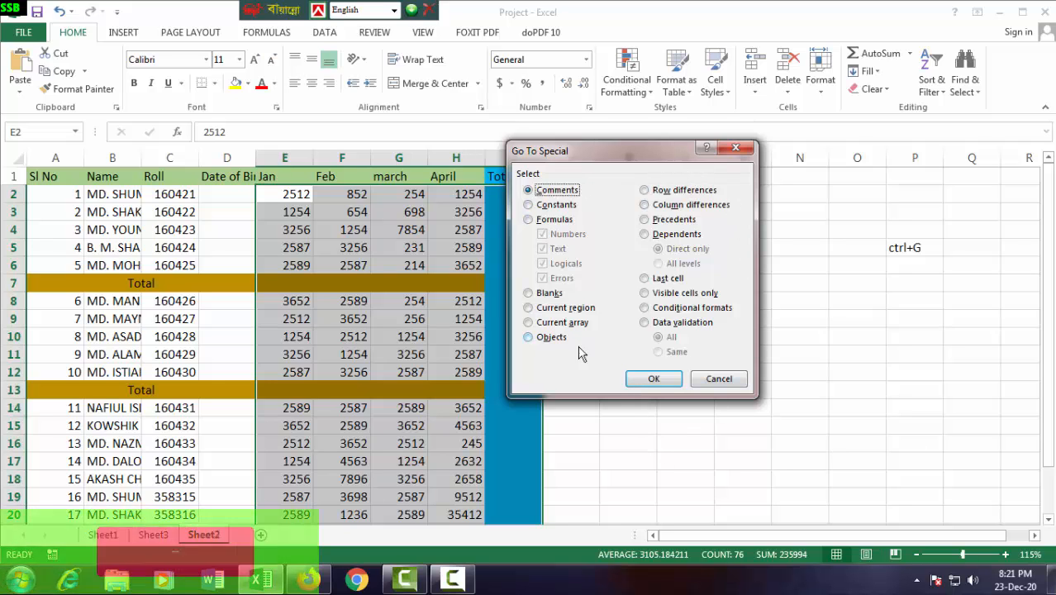
{"action": "left_click", "coordinate": [528, 293]}
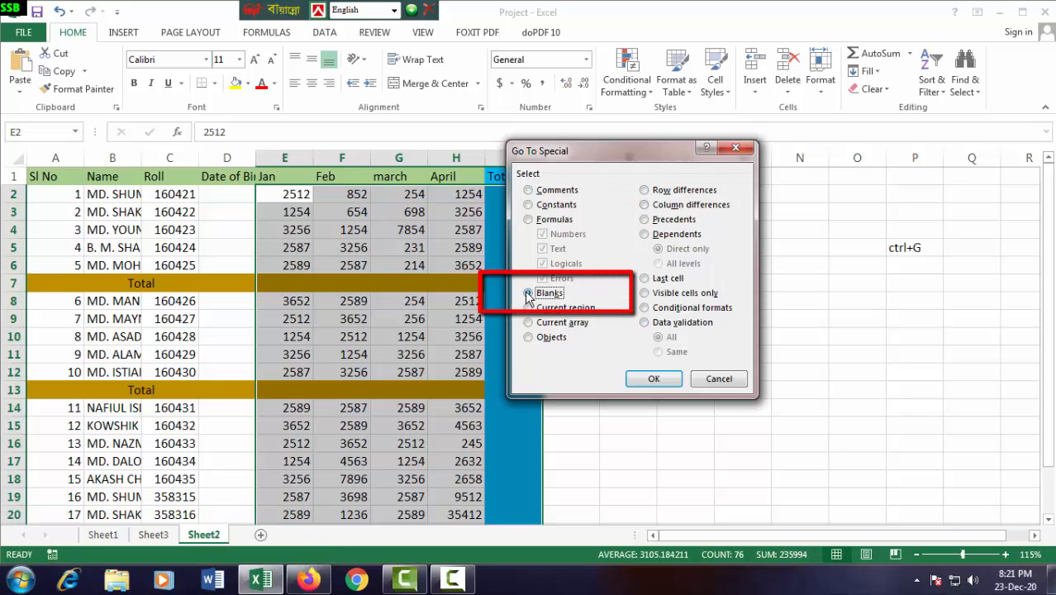
{"action": "left_click", "coordinate": [652, 381]}
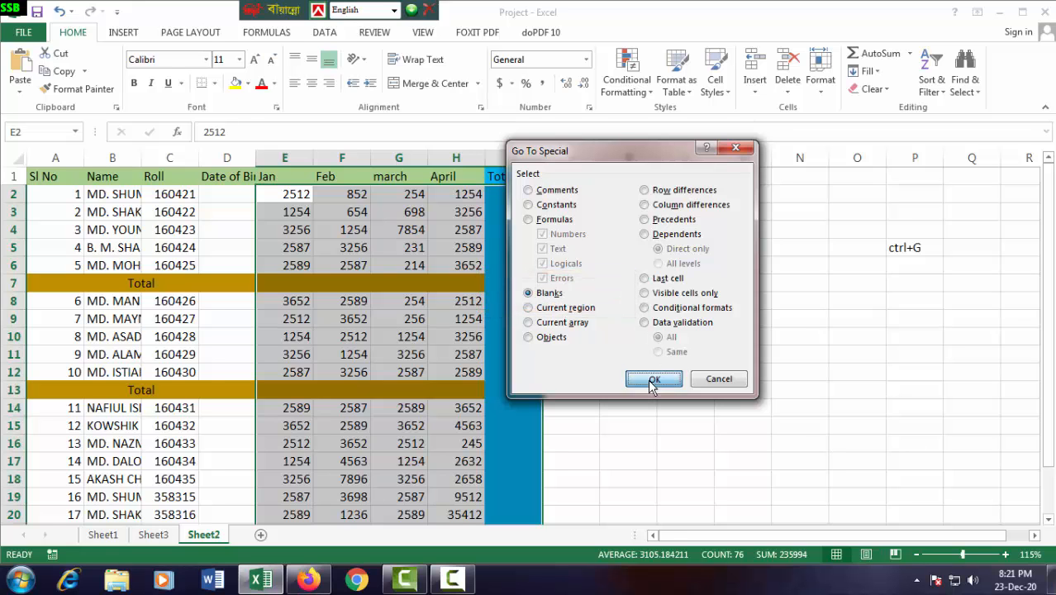
- Check the selected blank cells in the Total rows and Total column, and fill them all with AutoSum
{"action": "scroll", "coordinate": [700, 413], "scroll_direction": "down", "scroll_amount": 3}
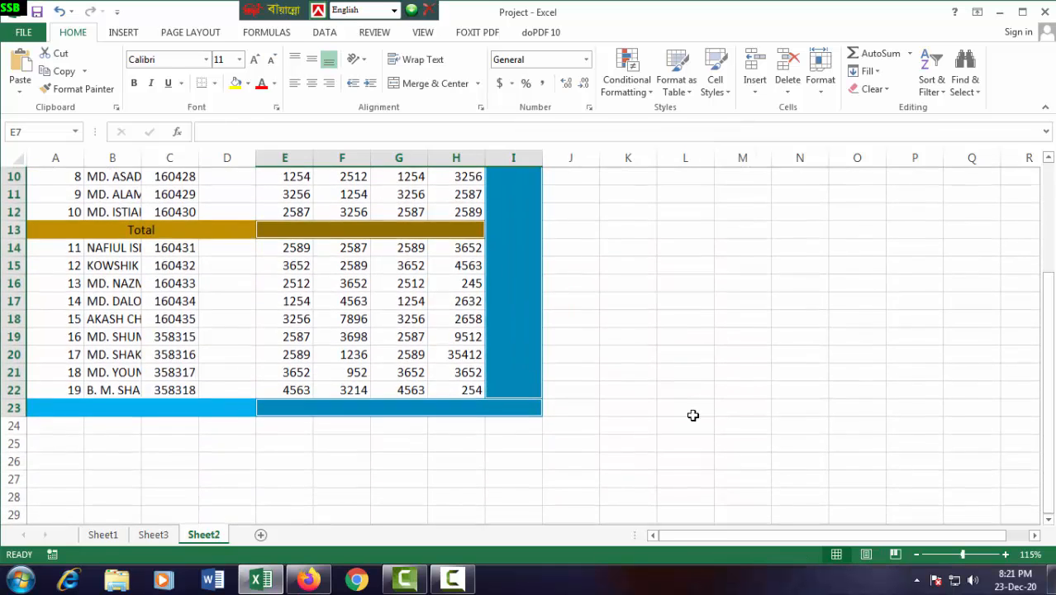
{"action": "scroll", "coordinate": [491, 408], "scroll_direction": "up", "scroll_amount": 3}
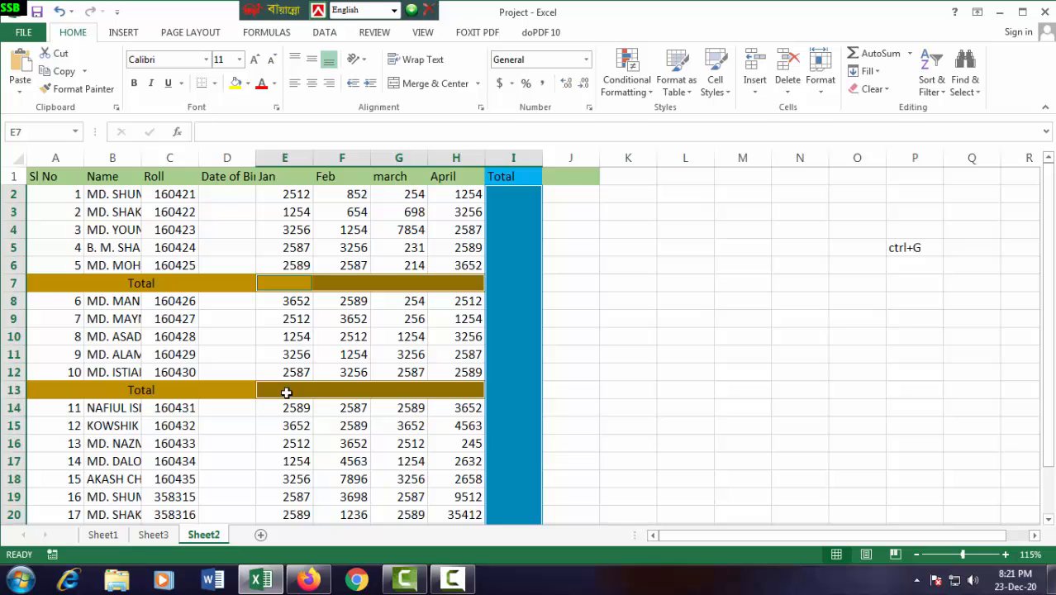
{"action": "scroll", "coordinate": [546, 384], "scroll_direction": "down", "scroll_amount": 1}
{"action": "scroll", "coordinate": [546, 383], "scroll_direction": "down", "scroll_amount": 3}
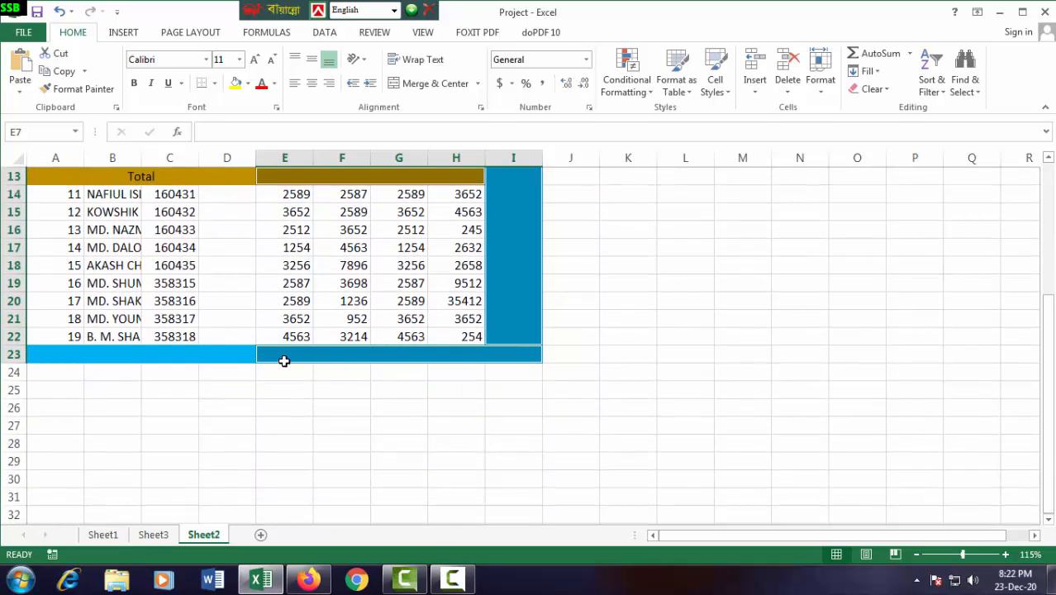
{"action": "scroll", "coordinate": [495, 357], "scroll_direction": "up", "scroll_amount": 4}
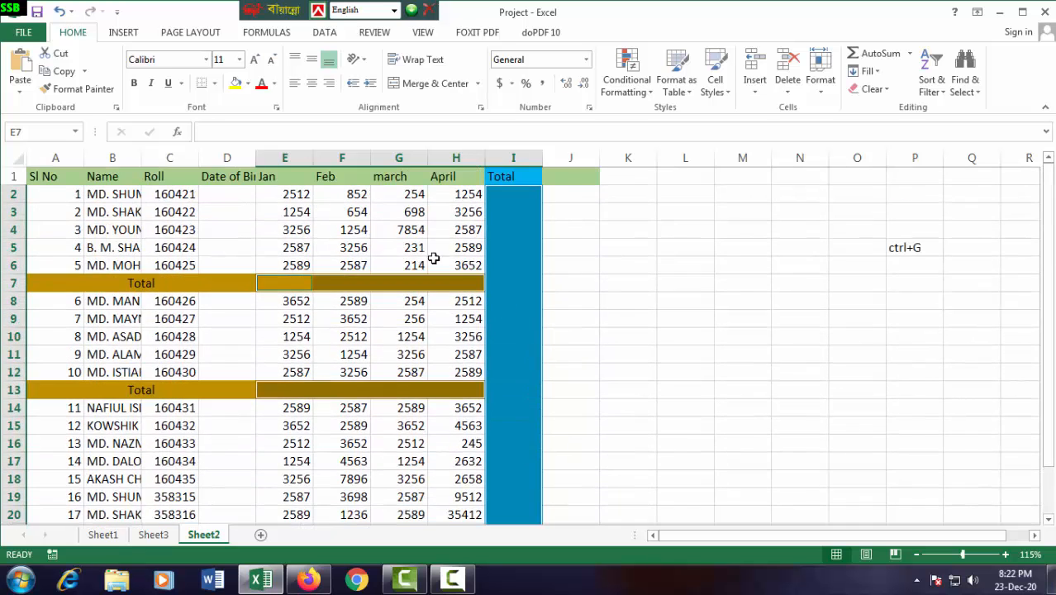
{"action": "scroll", "coordinate": [510, 295], "scroll_direction": "down", "scroll_amount": 1}
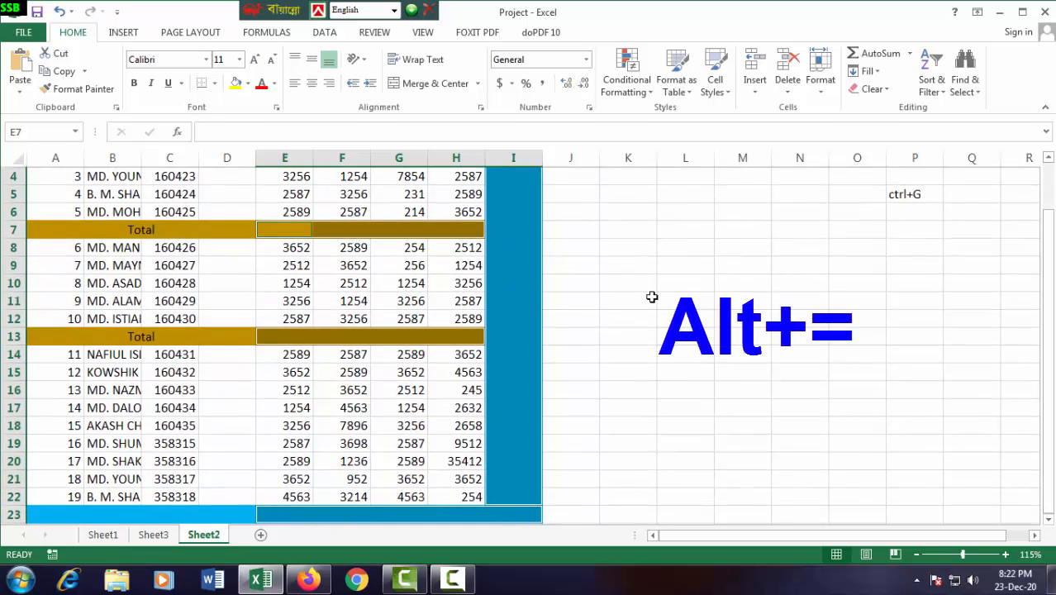
{"action": "key", "text": "alt+equal"}
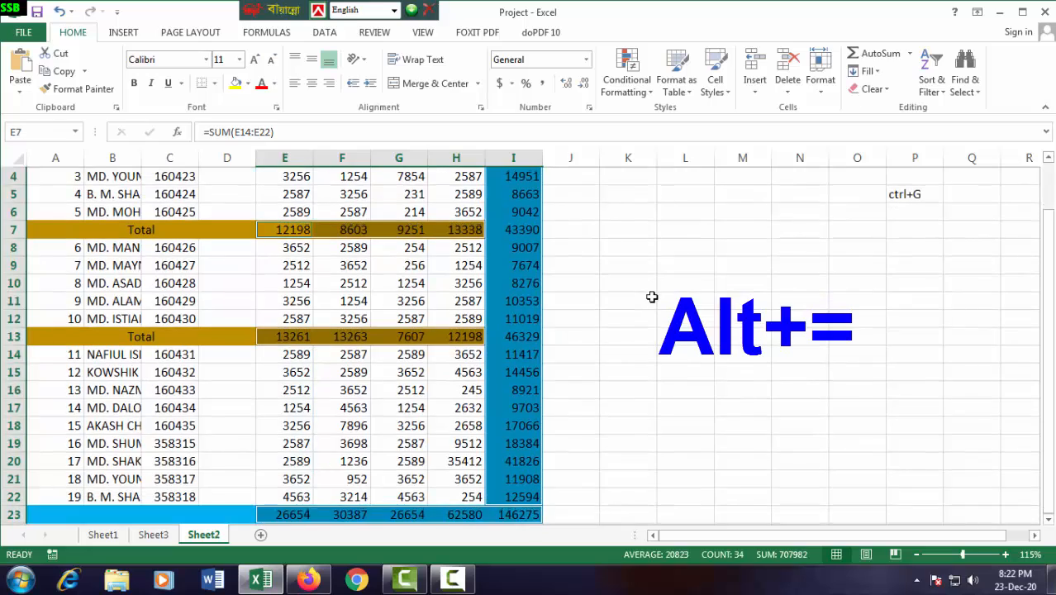
- Look over the row totals, subtotals and bottom totals, and inspect the SUM formula in E23
{"action": "scroll", "coordinate": [692, 358], "scroll_direction": "down", "scroll_amount": 2}
{"action": "scroll", "coordinate": [691, 358], "scroll_direction": "up", "scroll_amount": 3}
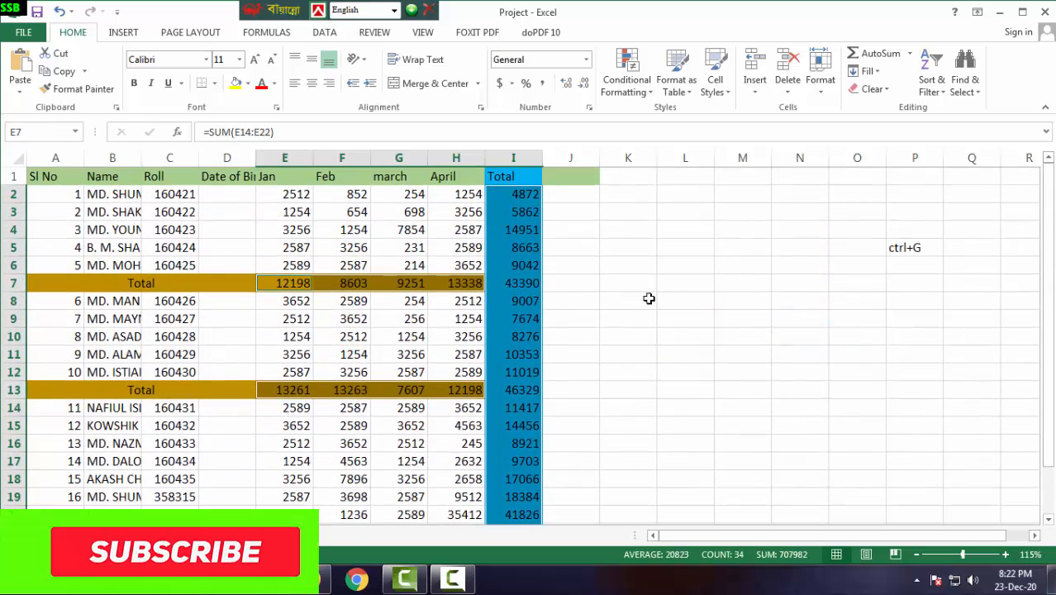
{"action": "scroll", "coordinate": [649, 298], "scroll_direction": "down", "scroll_amount": 1}
{"action": "scroll", "coordinate": [648, 298], "scroll_direction": "down", "scroll_amount": 1}
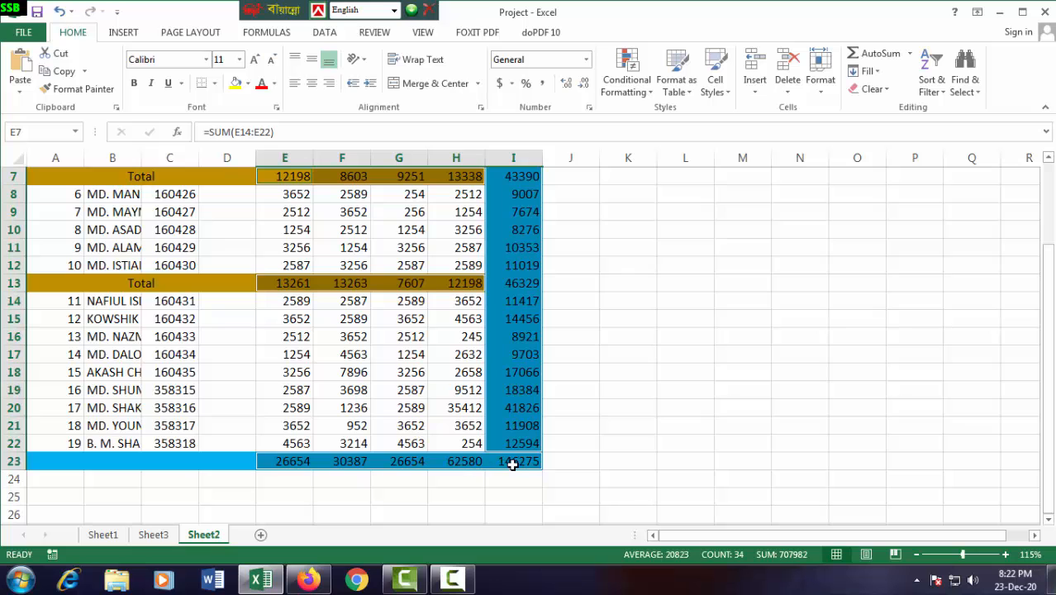
{"action": "left_click", "coordinate": [297, 463]}
{"action": "scroll", "coordinate": [439, 474], "scroll_direction": "up", "scroll_amount": 2}
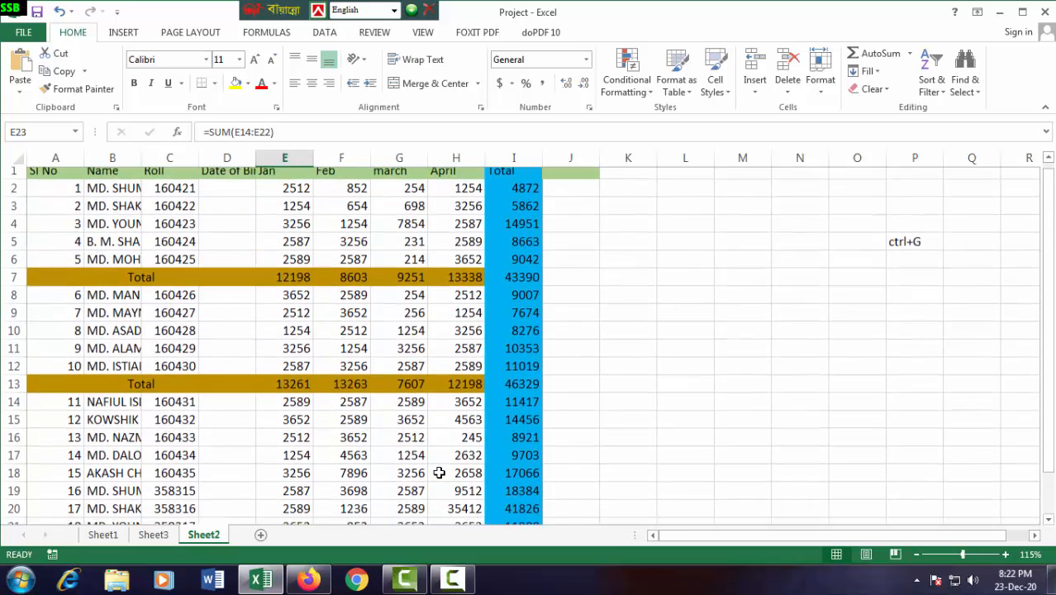
{"action": "scroll", "coordinate": [438, 471], "scroll_direction": "down", "scroll_amount": 2}
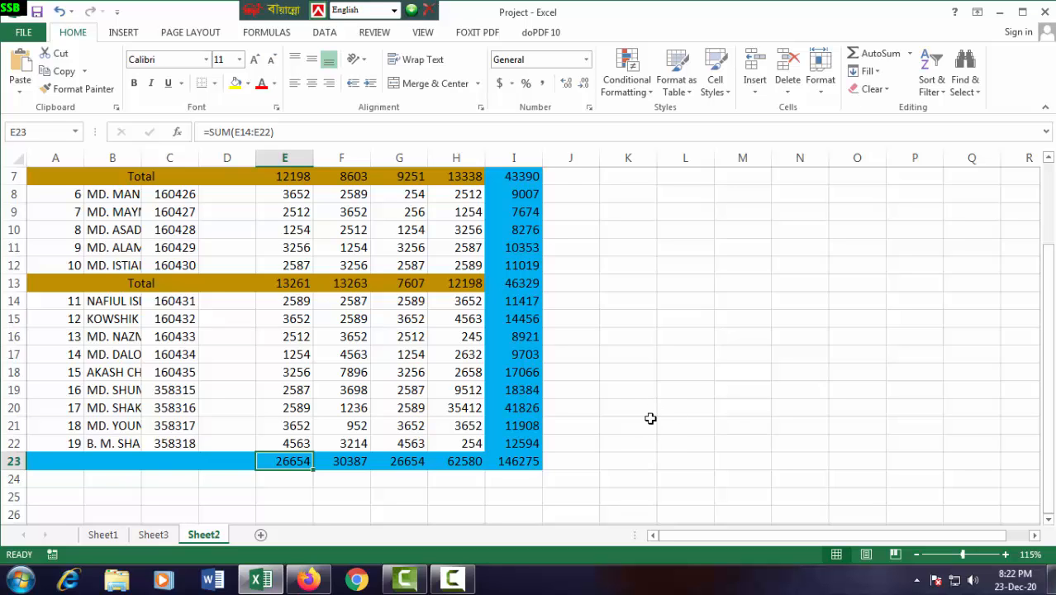
- Switch to Sheet1 and select E2:I2, covering the first row's monthly figures and its Total cell
{"action": "left_click", "coordinate": [152, 536]}
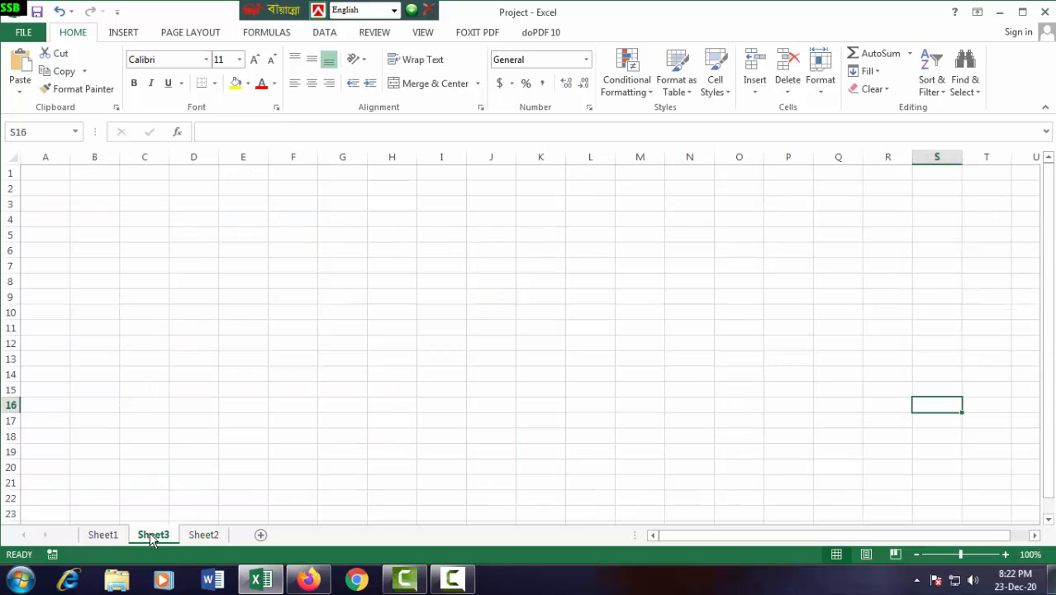
{"action": "left_click", "coordinate": [101, 537]}
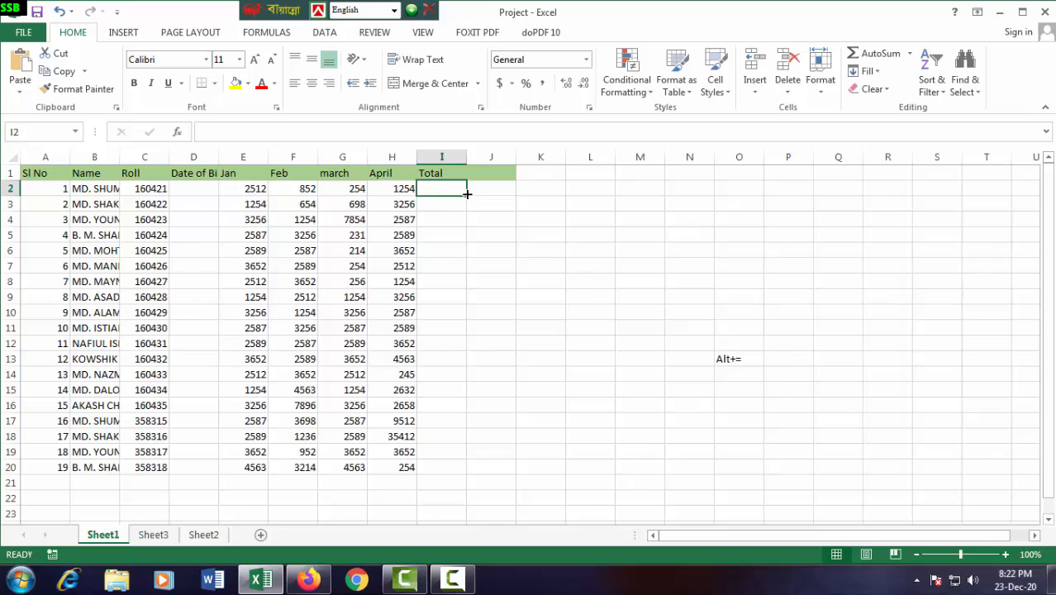
{"action": "left_click_drag", "start_coordinate": [253, 193], "coordinate": [453, 194]}
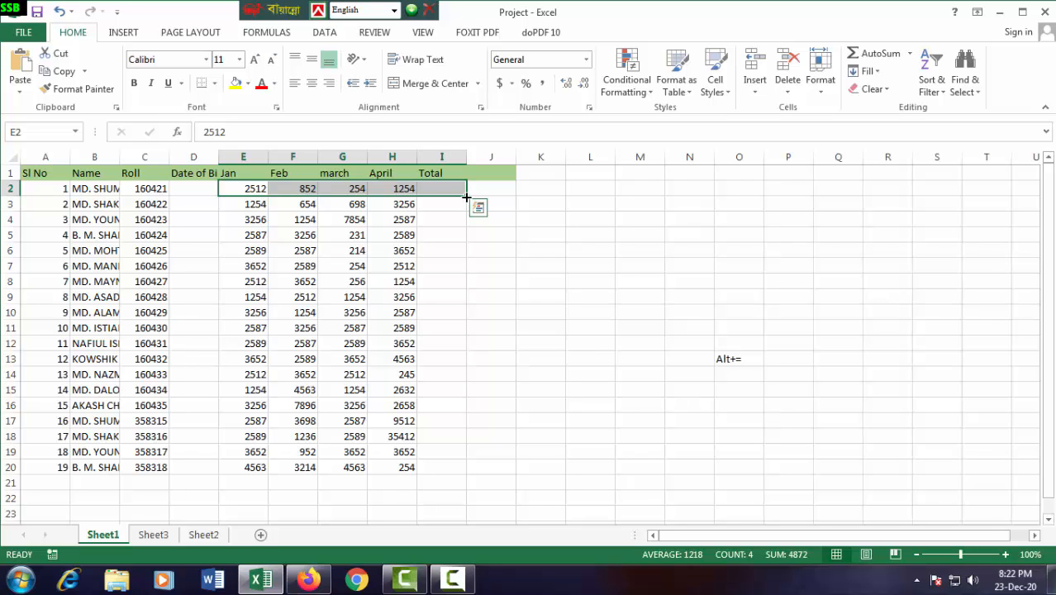
{"action": "left_click_drag", "start_coordinate": [466, 196], "coordinate": [470, 477]}
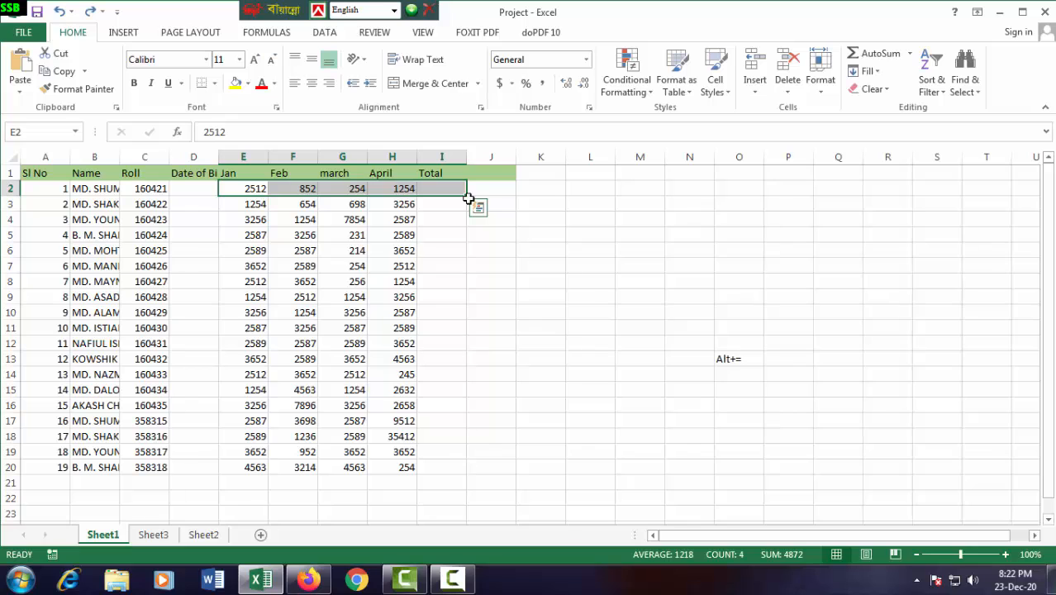
- Extend the selection down to row 21 and fill the Total column and bottom row of E2:I21 with AutoSum
{"action": "key", "text": "shift+Down"}
{"action": "key", "text": "shift+Down"}
{"action": "key", "text": "shift+Down"}
{"action": "key", "text": "shift+Down"}
{"action": "key", "text": "shift+Down"}
{"action": "key", "text": "shift+Down"}
{"action": "key", "text": "shift+Down"}
{"action": "key", "text": "shift+Down"}
{"action": "key", "text": "shift+Down"}
{"action": "key", "text": "shift+Down"}
{"action": "key", "text": "shift+Down"}
{"action": "key", "text": "shift+Down"}
{"action": "key", "text": "shift+Down"}
{"action": "key", "text": "shift+Down"}
{"action": "key", "text": "shift+Down"}
{"action": "key", "text": "shift+Down"}
{"action": "key", "text": "shift+Down"}
{"action": "key", "text": "shift+Down"}
{"action": "key", "text": "shift+Down"}
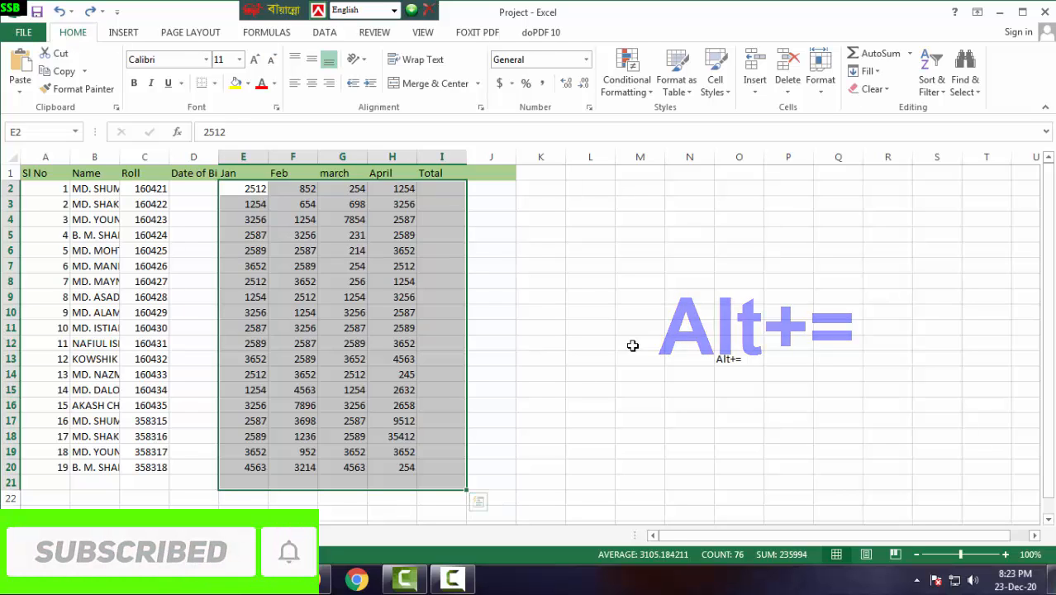
{"action": "key", "text": "alt+equal"}
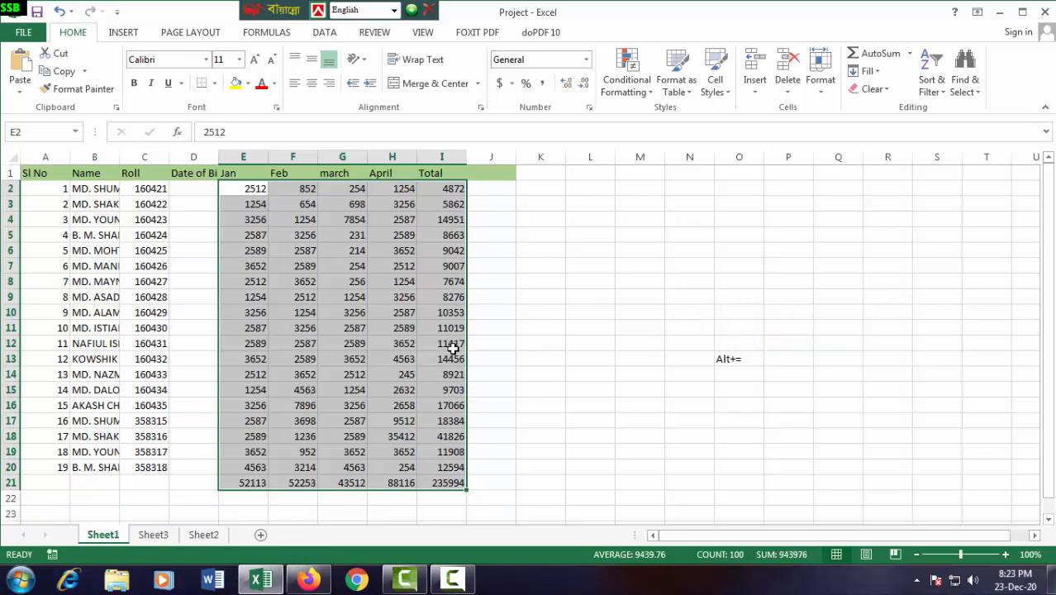